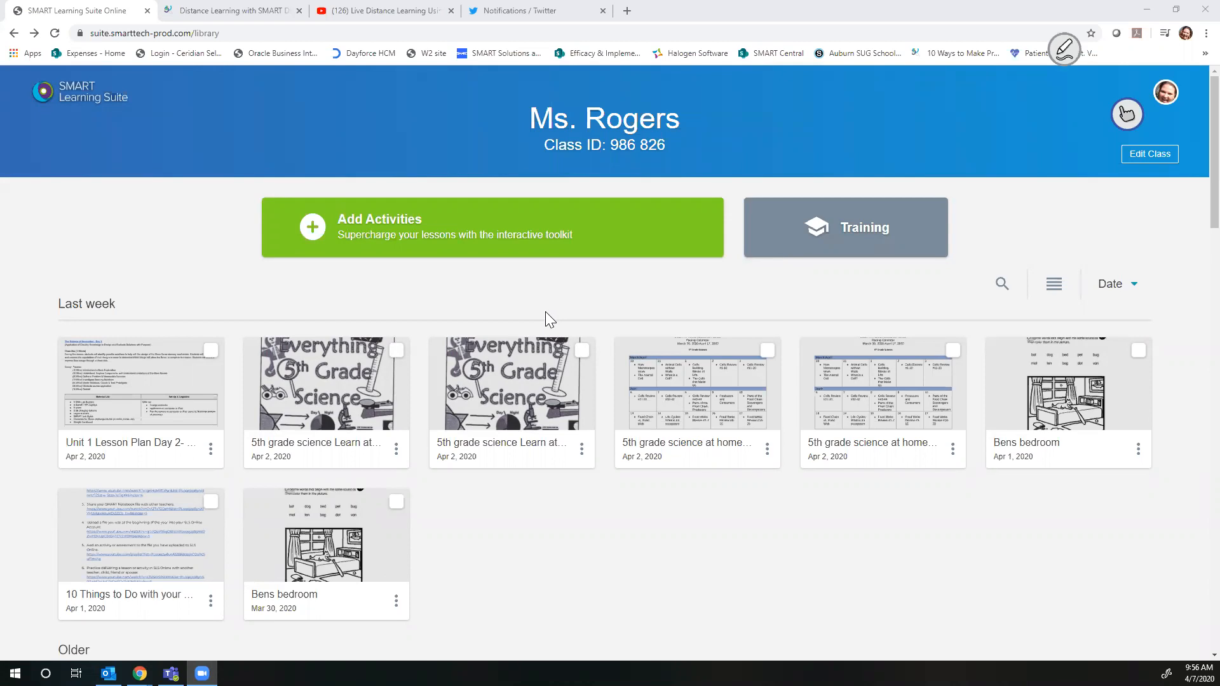
# - Import the "Bens bedroom" PDF from the Desktop as the resource for a new lesson
pyautogui.click(405, 244)
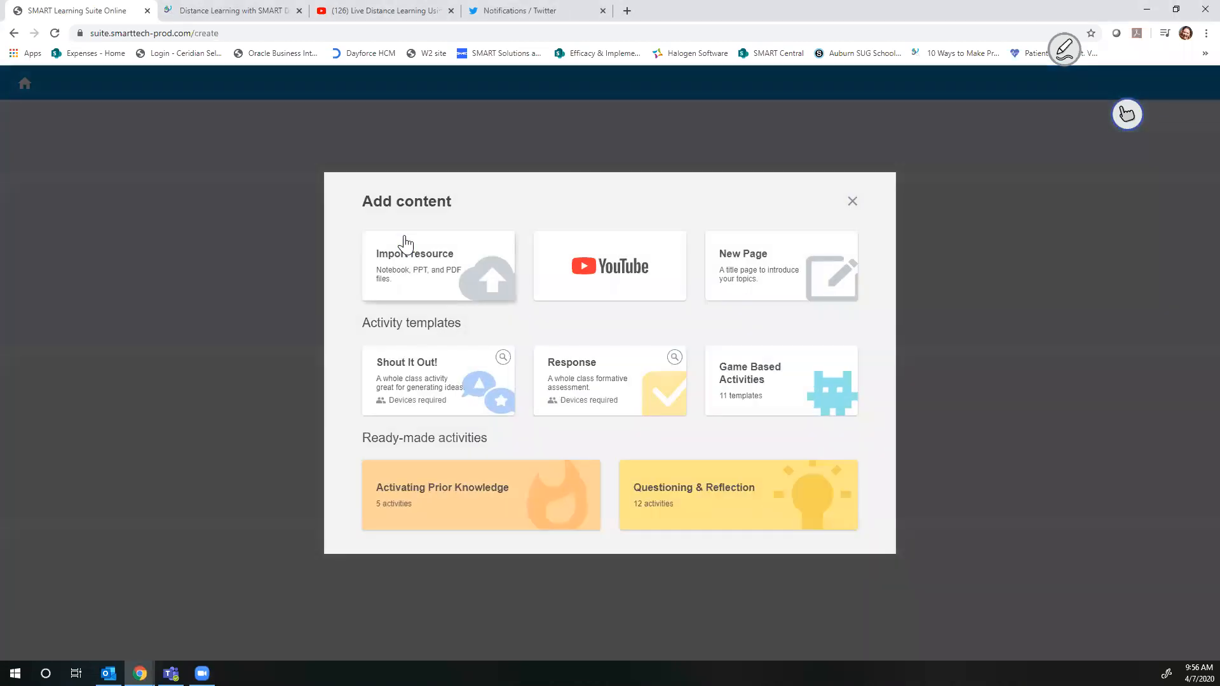
pyautogui.click(439, 270)
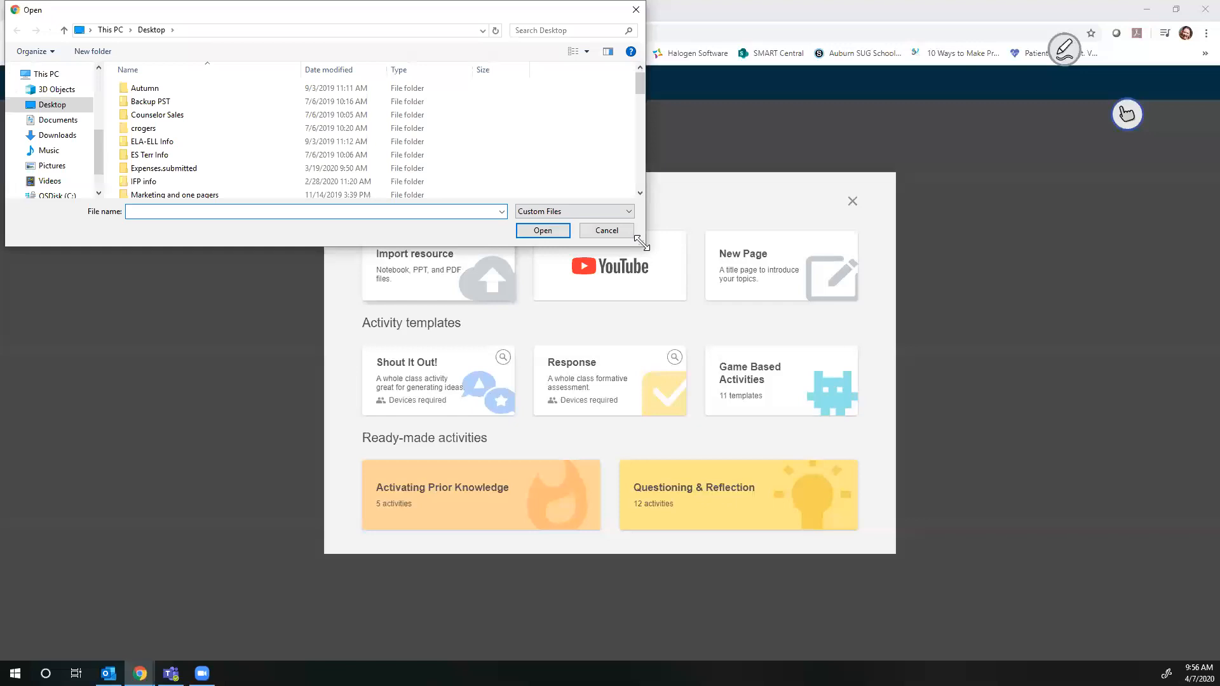
pyautogui.moveTo(641, 242); pyautogui.dragTo(739, 410)
pyautogui.scroll(-7, 312, 209)
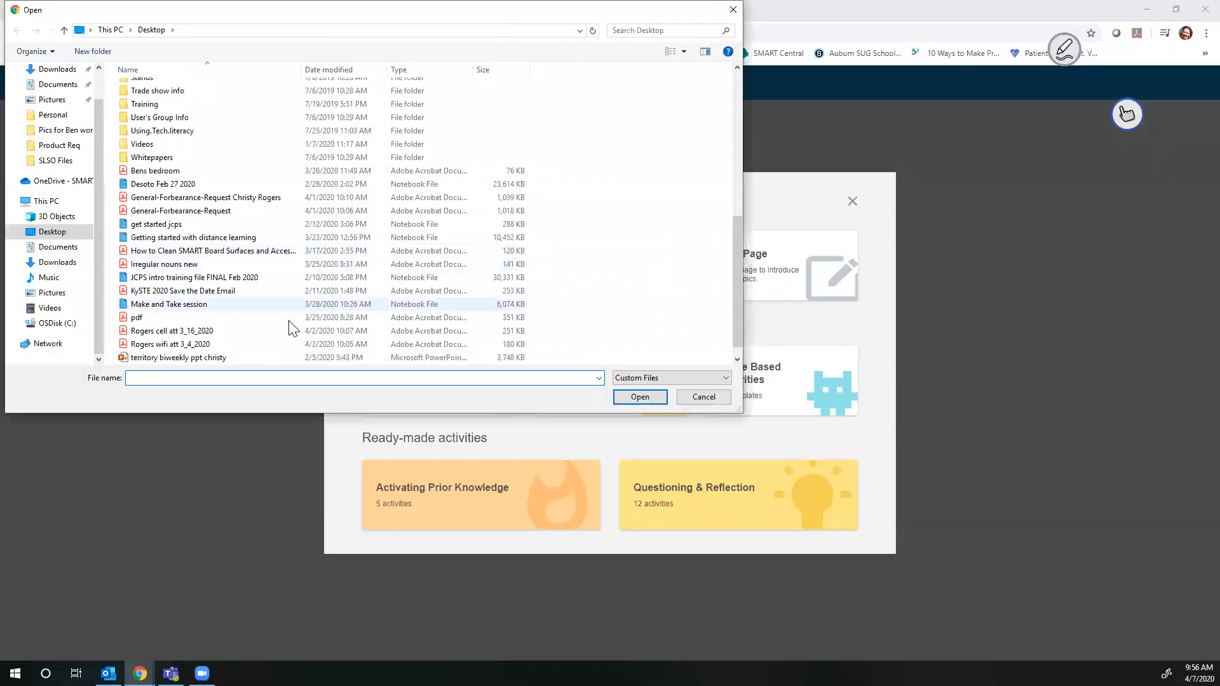
pyautogui.click(155, 170)
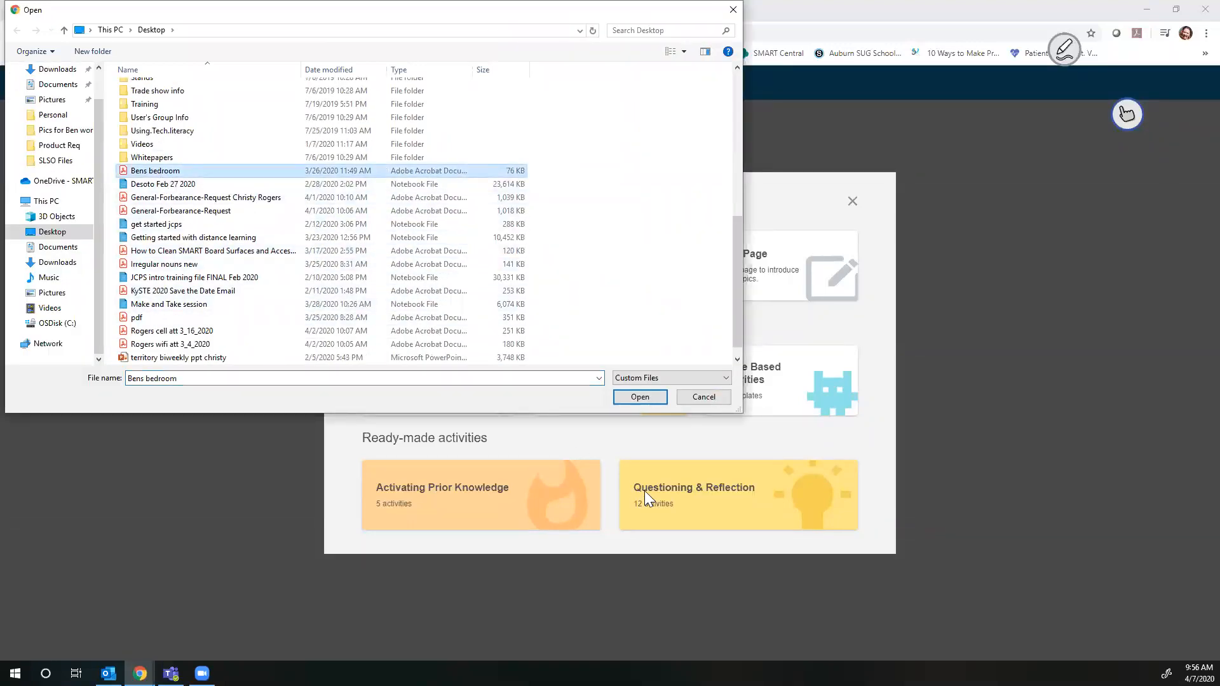
pyautogui.click(647, 397)
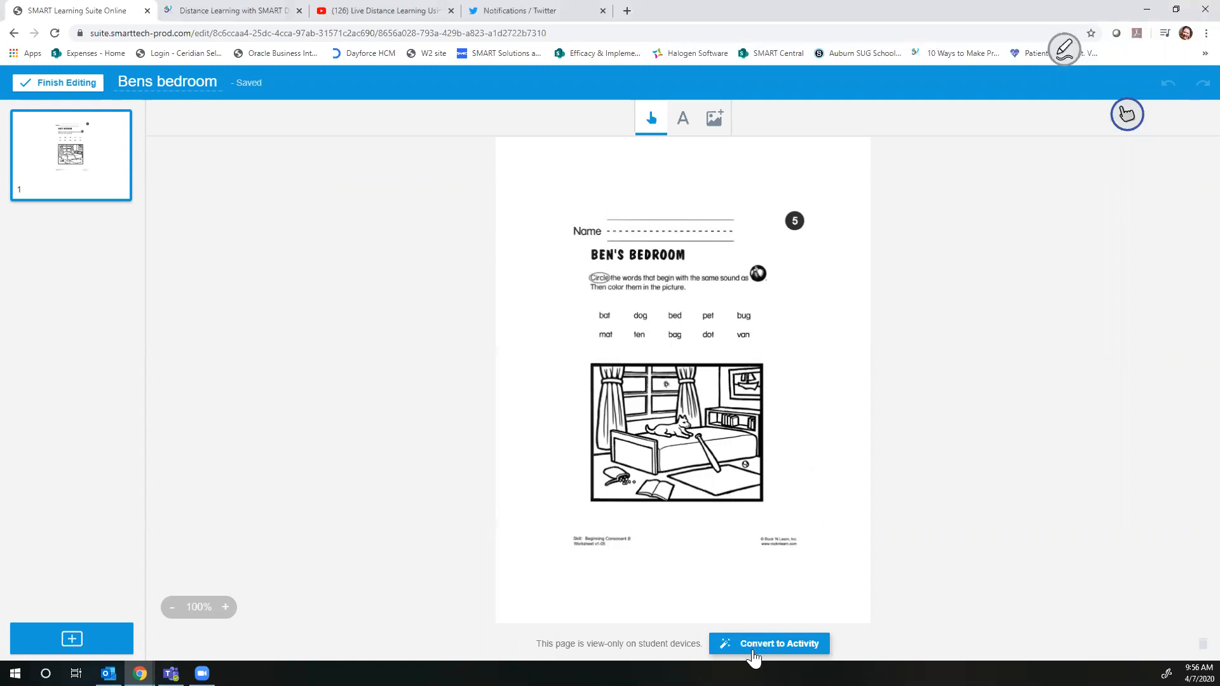
# - Convert the worksheet page into a collaborative Workspace activity and preview it
pyautogui.click(752, 645)
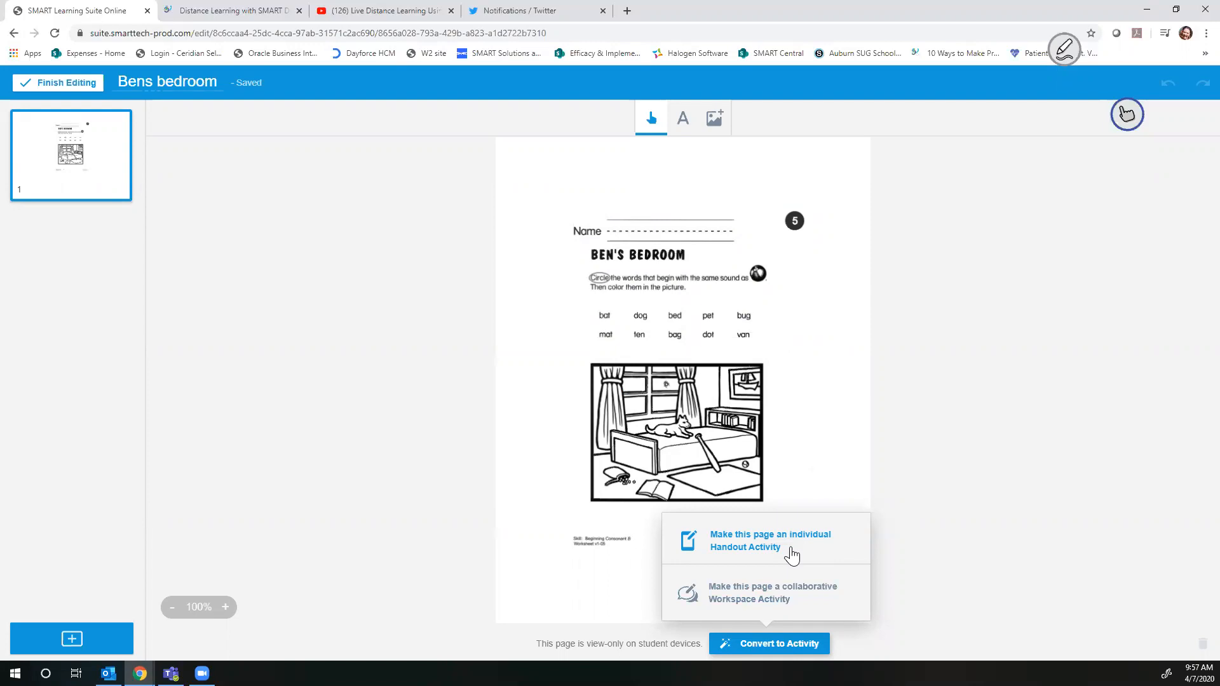
pyautogui.click(769, 609)
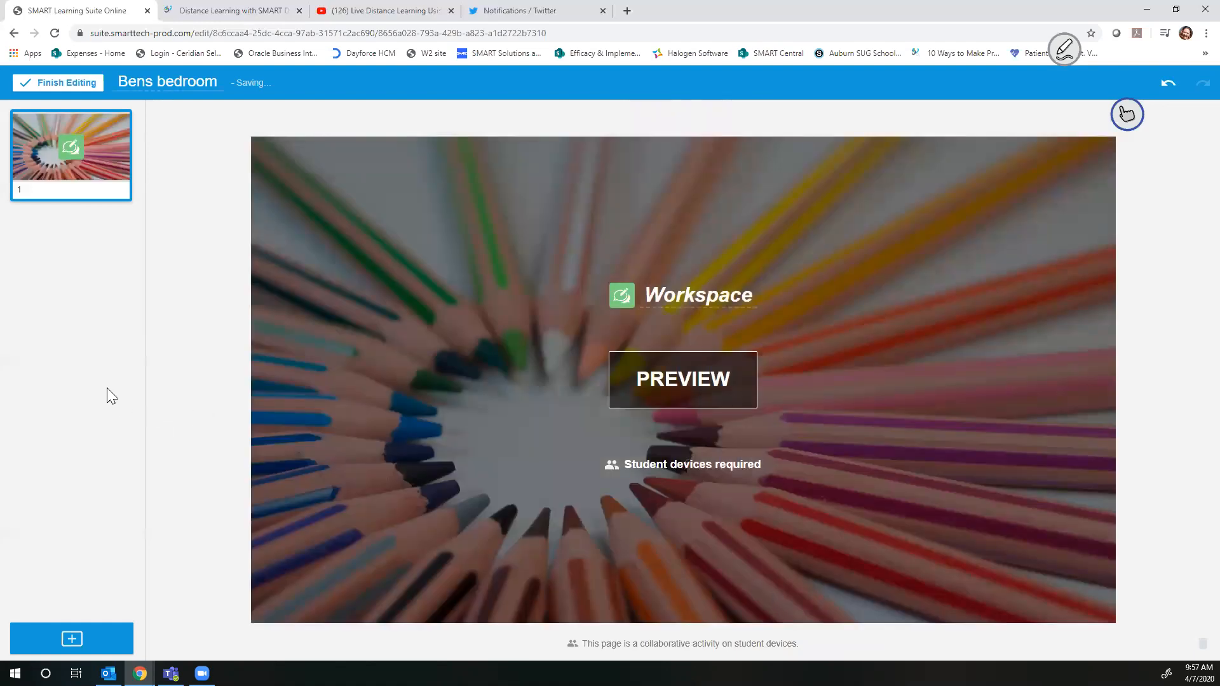
pyautogui.click(684, 381)
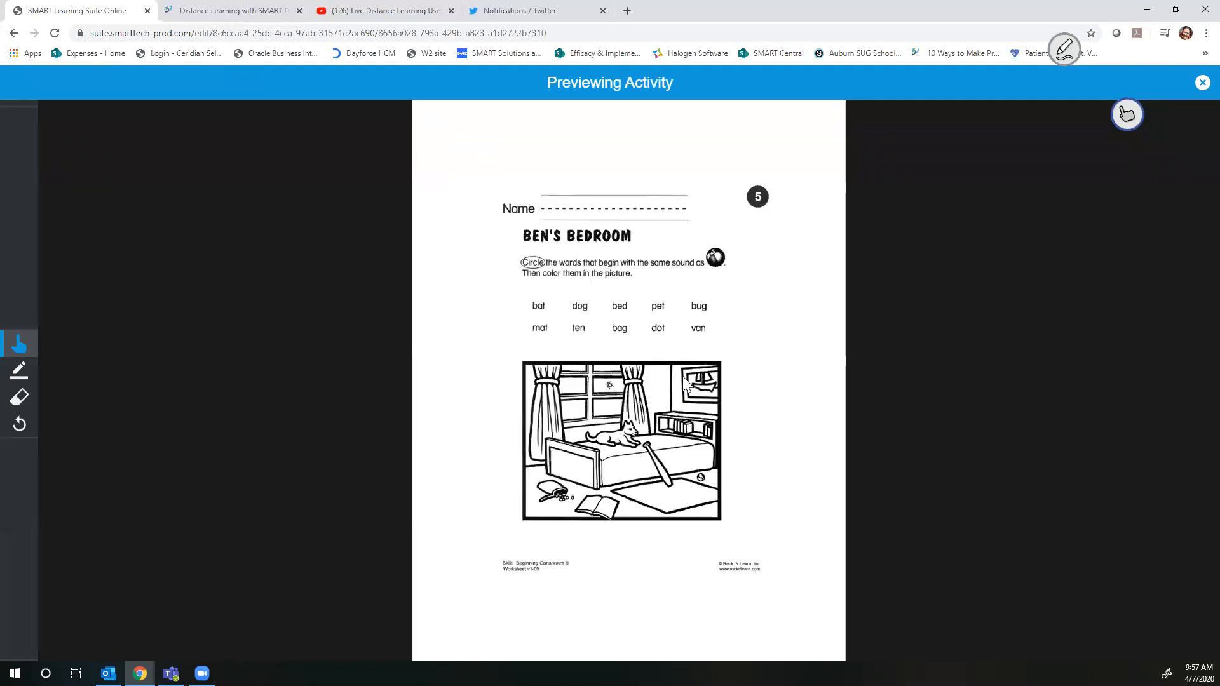
pyautogui.click(1202, 83)
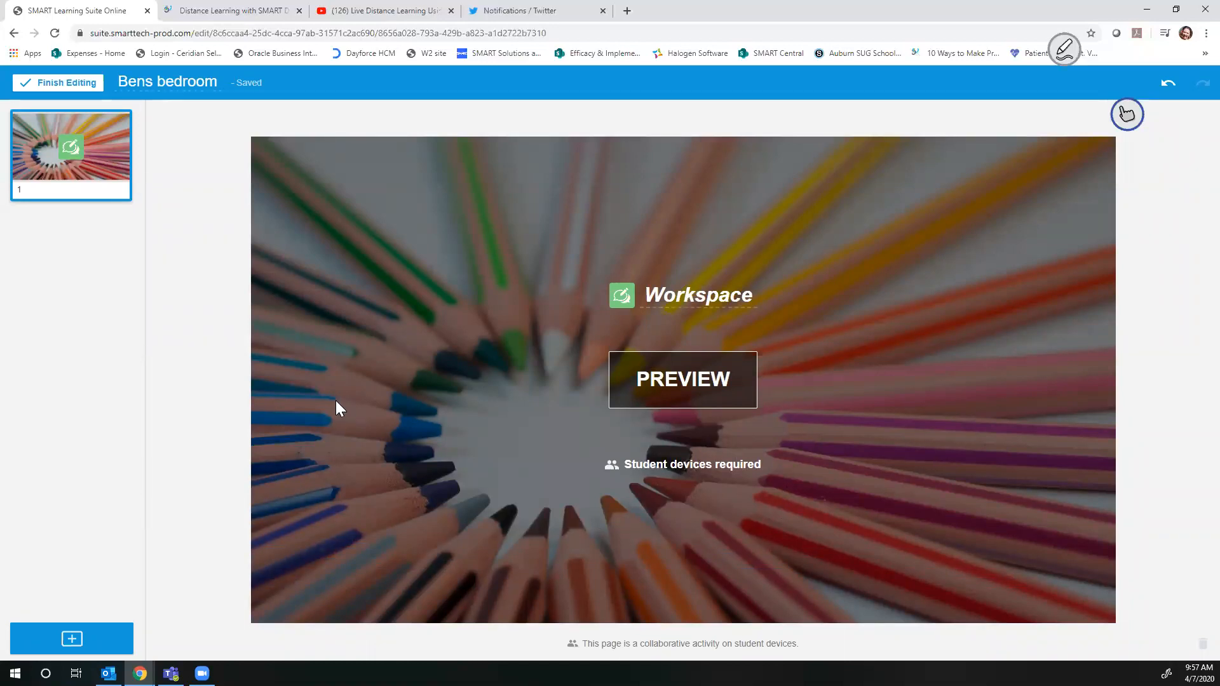
# - Add a Shout It Out! activity with the default settings and move it ahead of the Workspace page
pyautogui.click(70, 638)
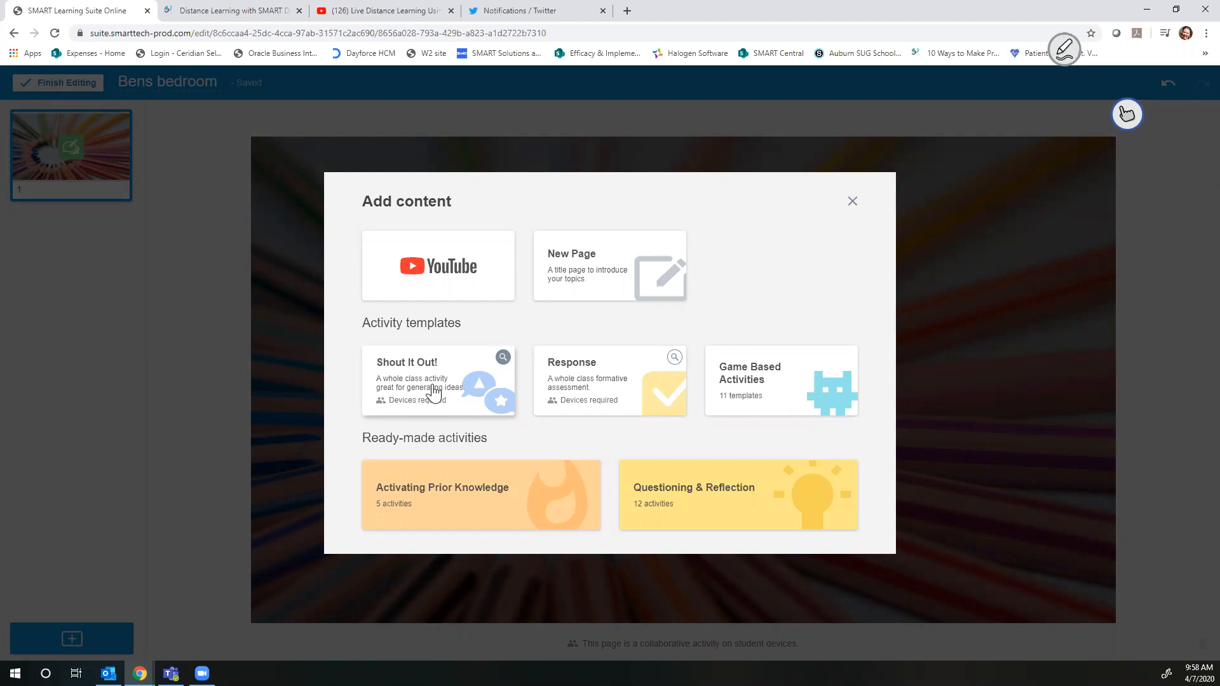
pyautogui.click(433, 393)
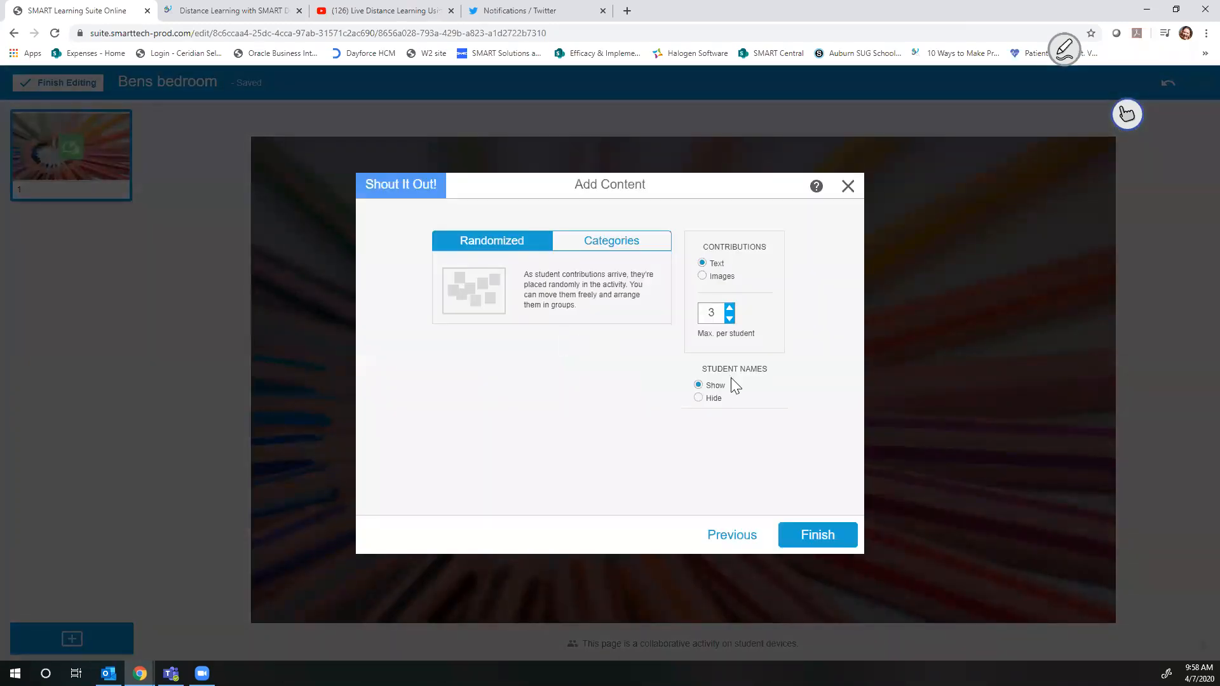
pyautogui.click(802, 540)
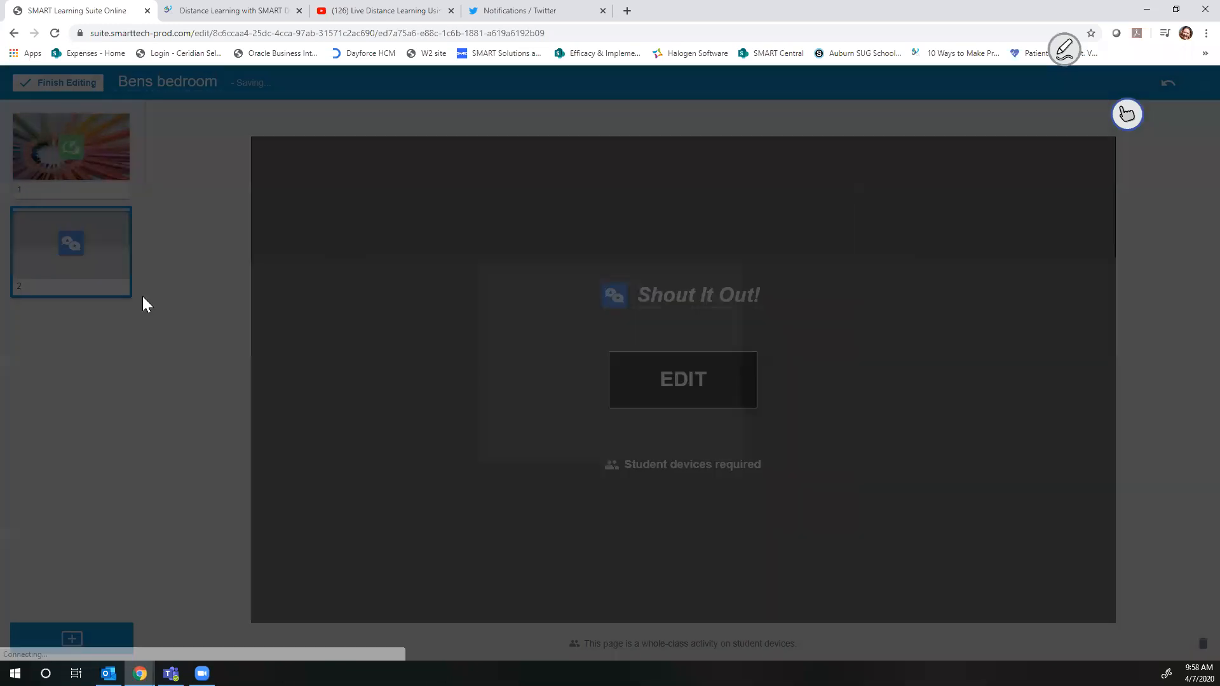
pyautogui.moveTo(41, 278)
pyautogui.mouseDown()
pyautogui.moveTo(47, 169)
pyautogui.moveTo(35, 154)
pyautogui.moveTo(33, 164)
pyautogui.mouseUp()
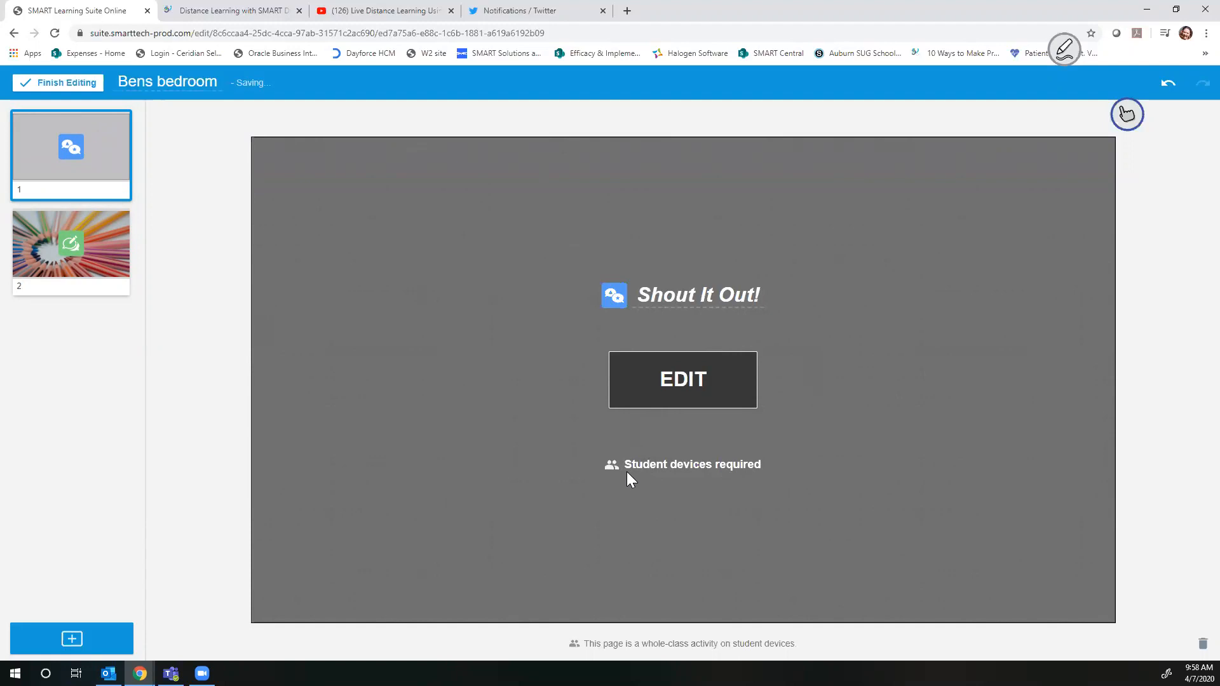
# - Look through the available game-based activity templates and close the list
pyautogui.click(72, 639)
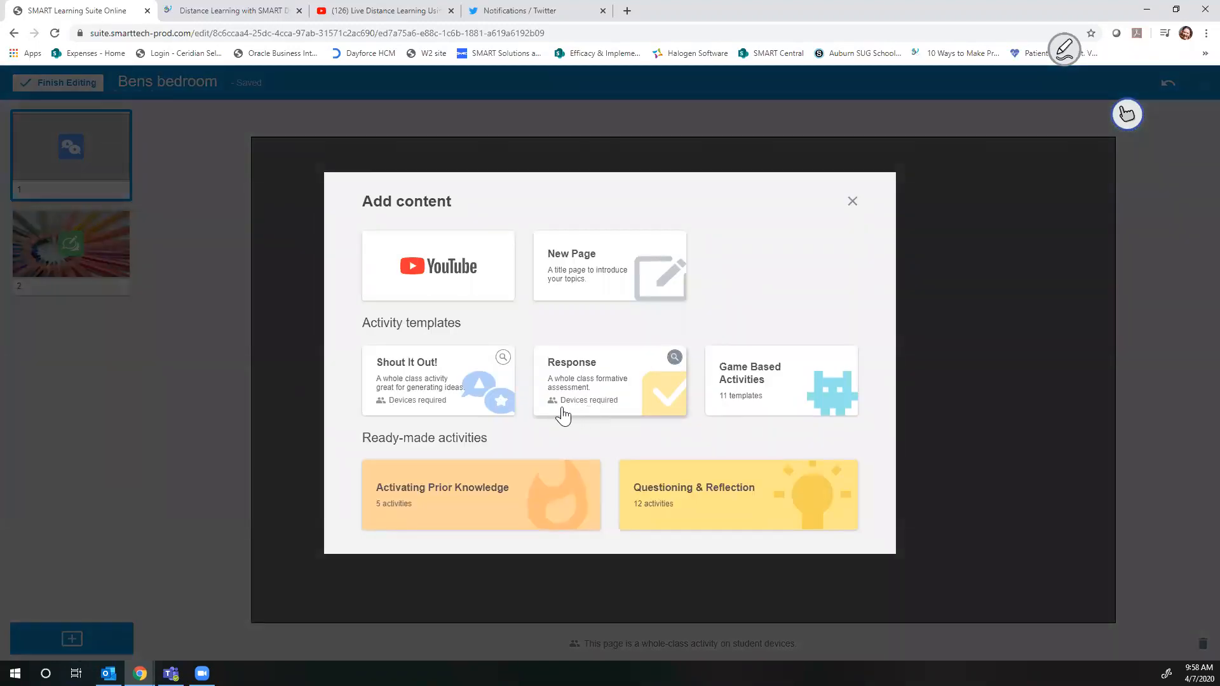
pyautogui.click(761, 397)
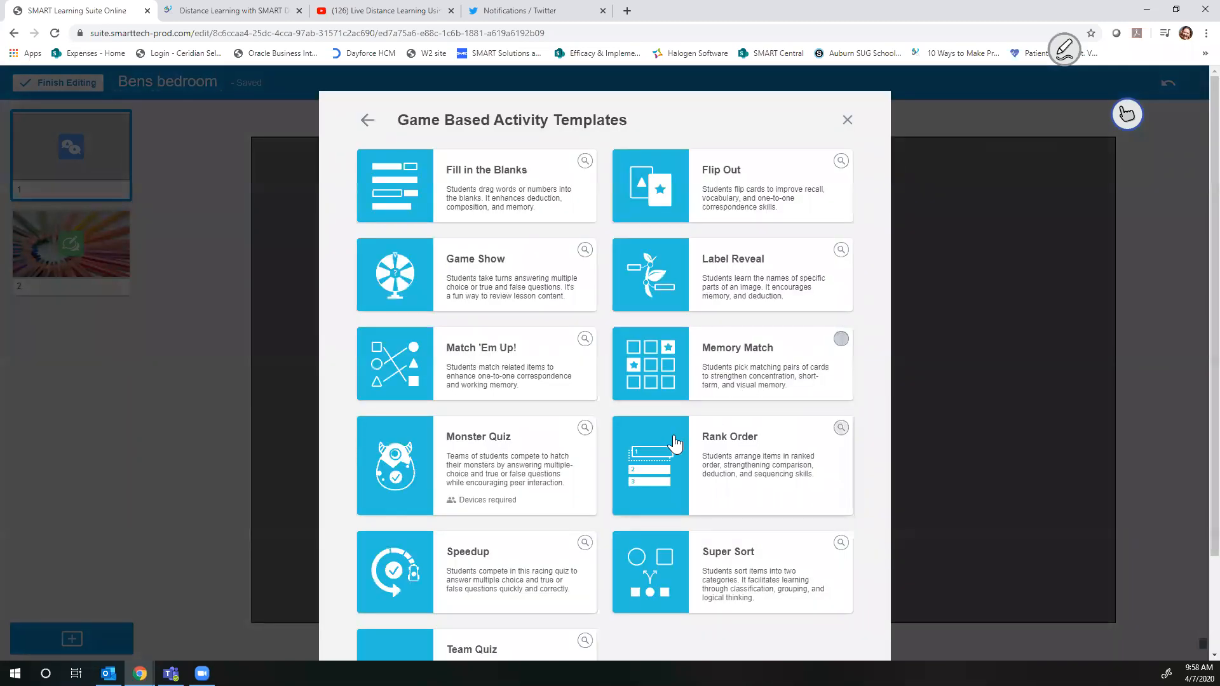
pyautogui.scroll(-1, 642, 436)
pyautogui.scroll(-1, 564, 458)
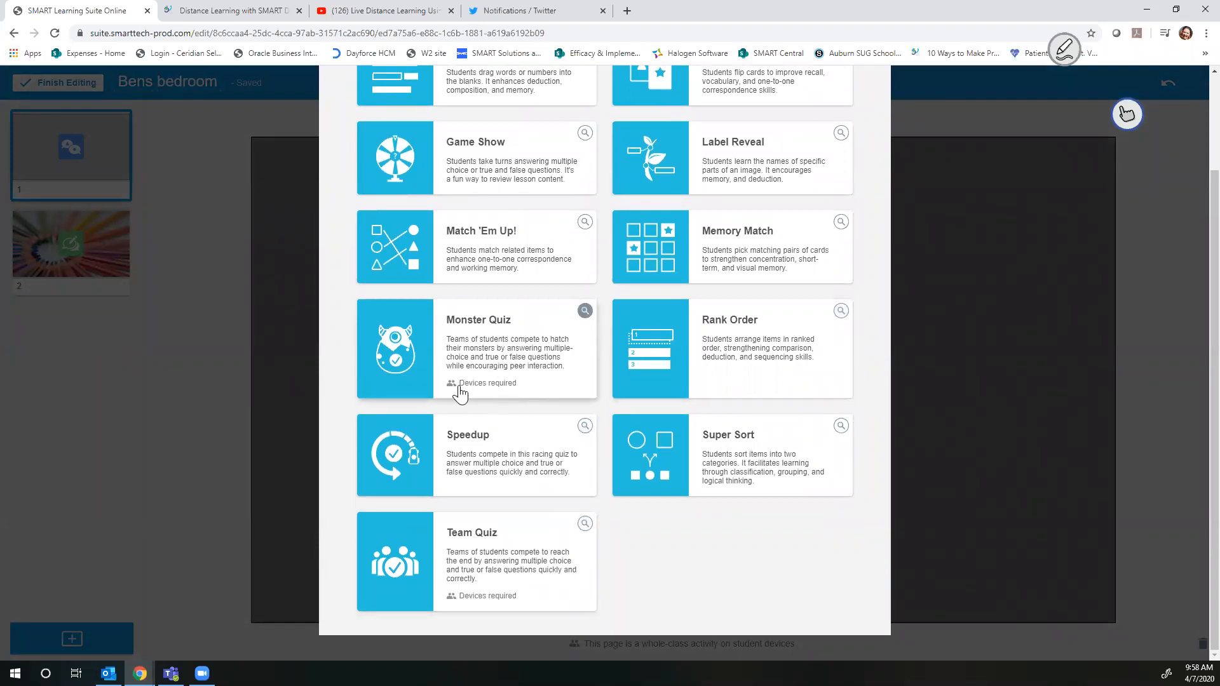
pyautogui.scroll(2, 969, 337)
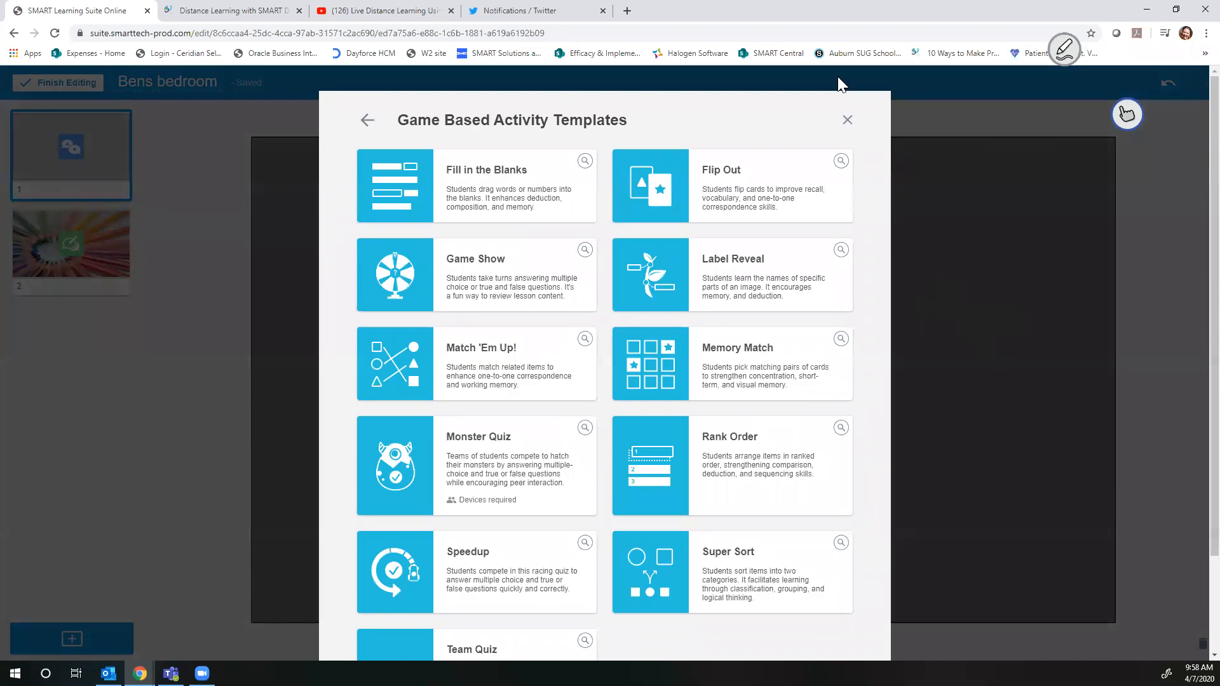
pyautogui.click(847, 122)
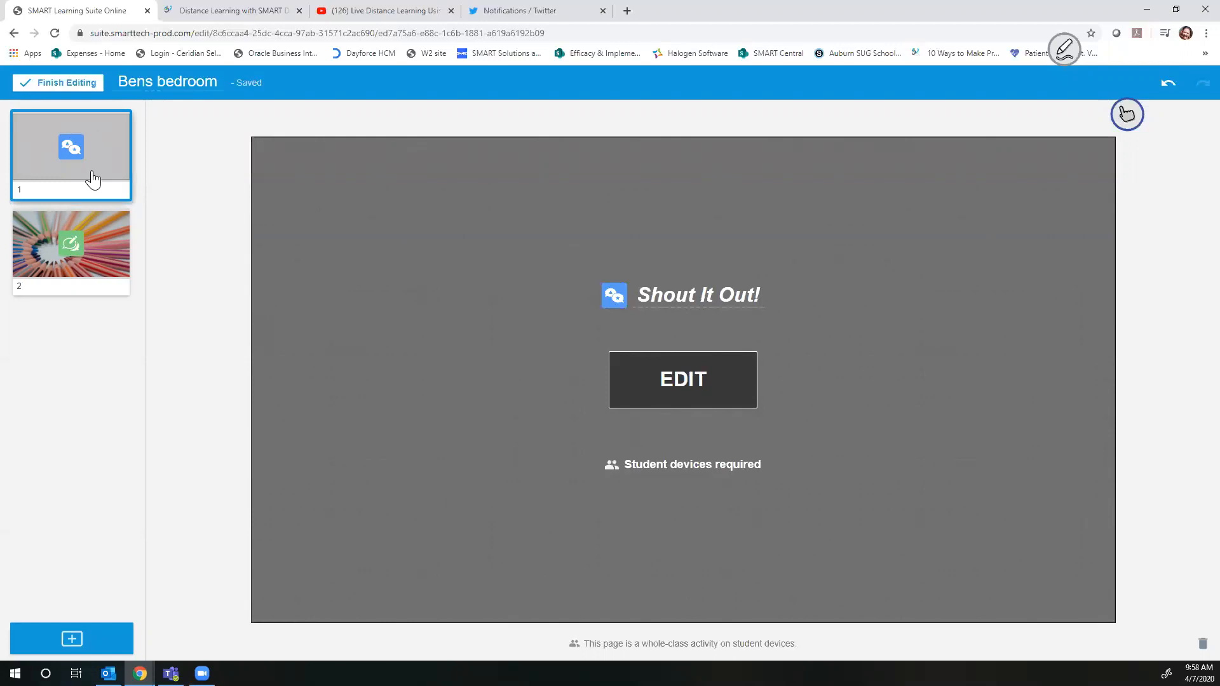
# - Start a Response activity with a Multiple Choice question reading 'Another "b" word is....'
pyautogui.click(72, 638)
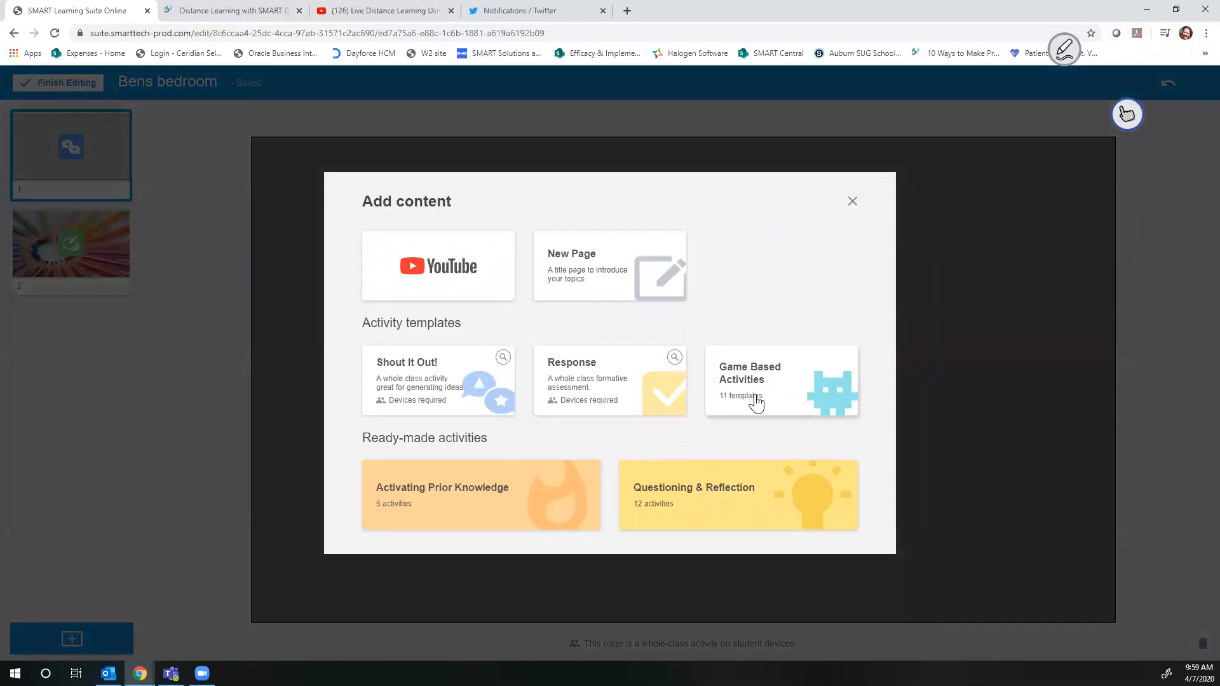
pyautogui.click(608, 399)
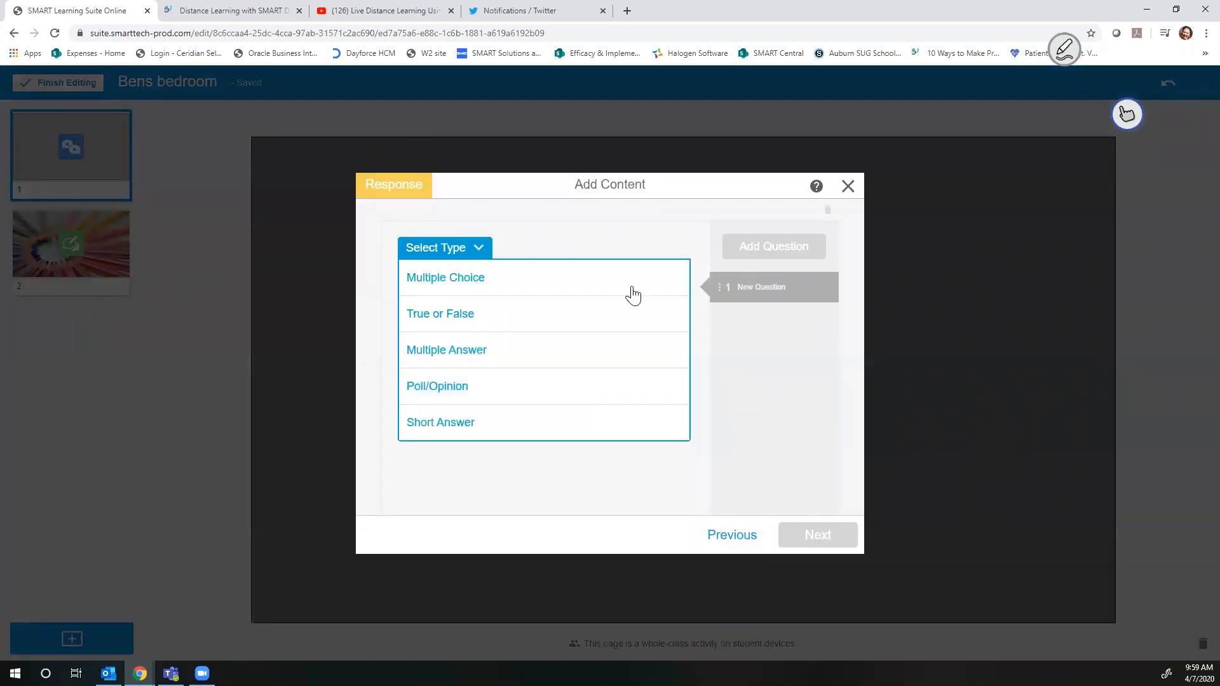
pyautogui.click(506, 289)
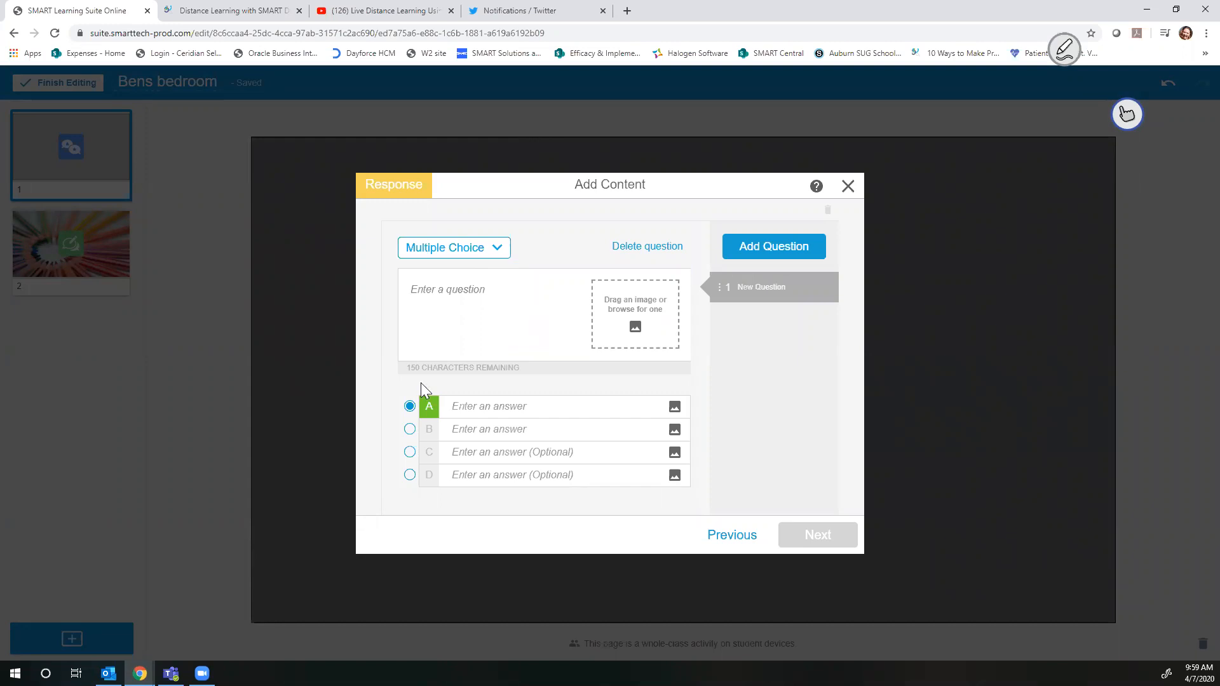
pyautogui.click(476, 284)
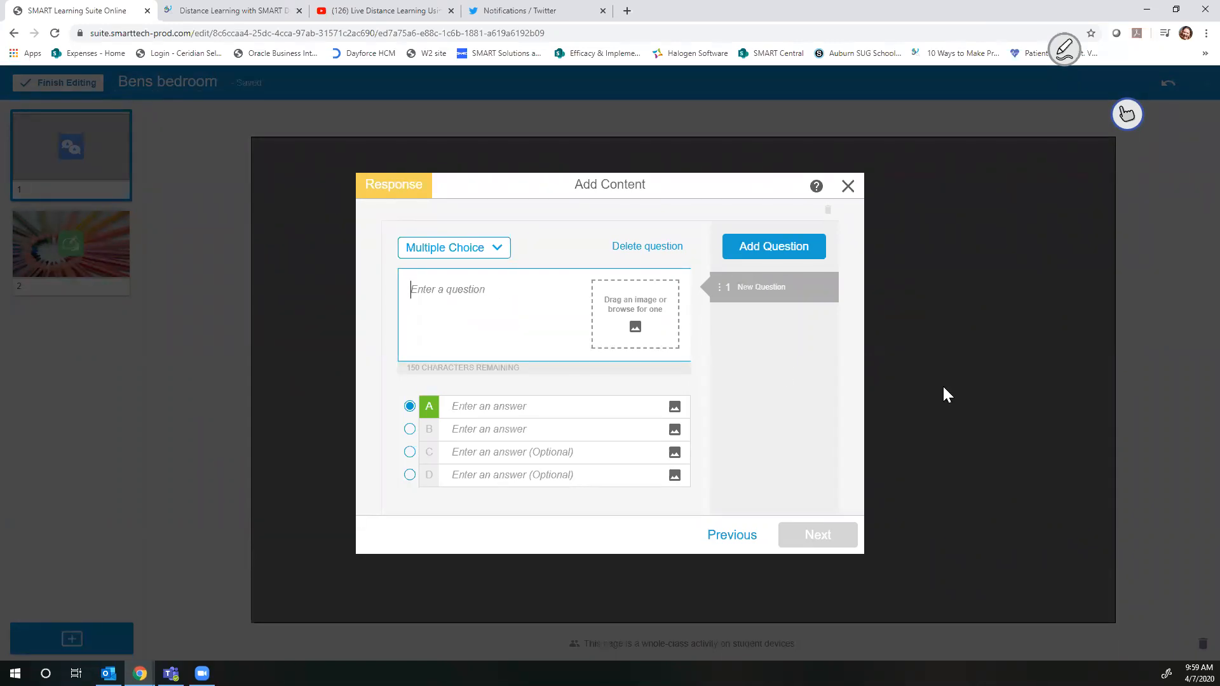
pyautogui.write('Another "b" word is....')
# - Enter the answer choices boy, dog, door and cat, keeping A (boy) as the correct answer
pyautogui.click(522, 407)
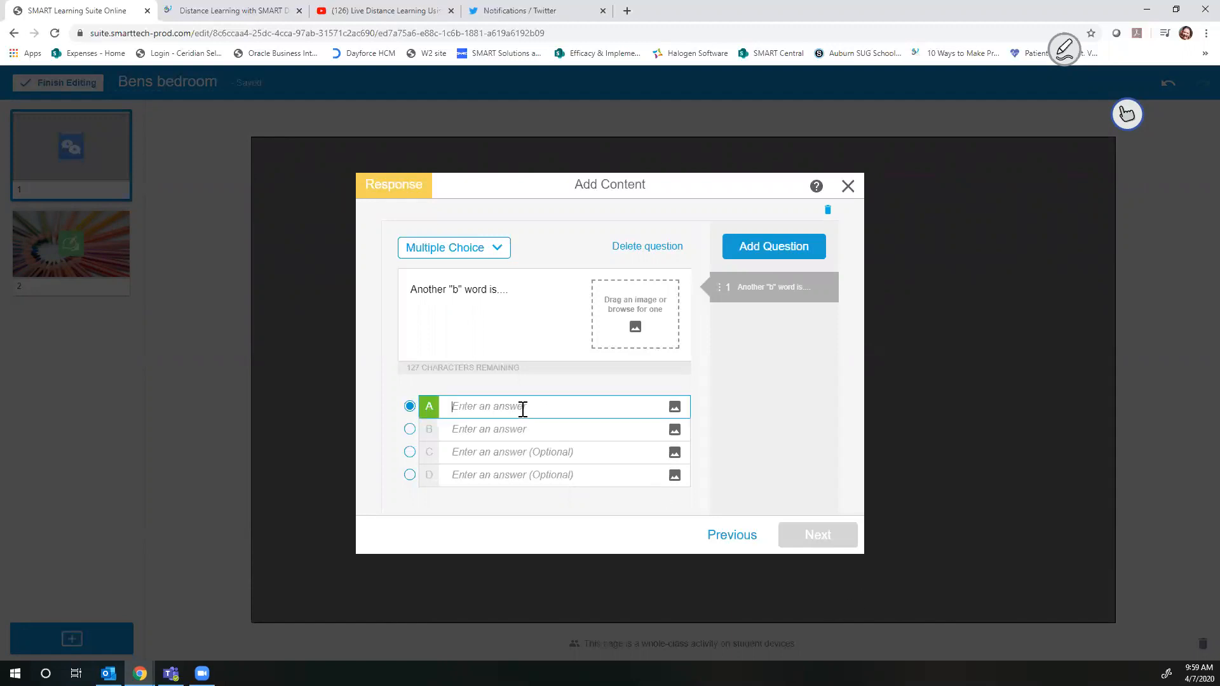
pyautogui.write('boy')
pyautogui.press('Tab')
pyautogui.write('dog')
pyautogui.press('Tab')
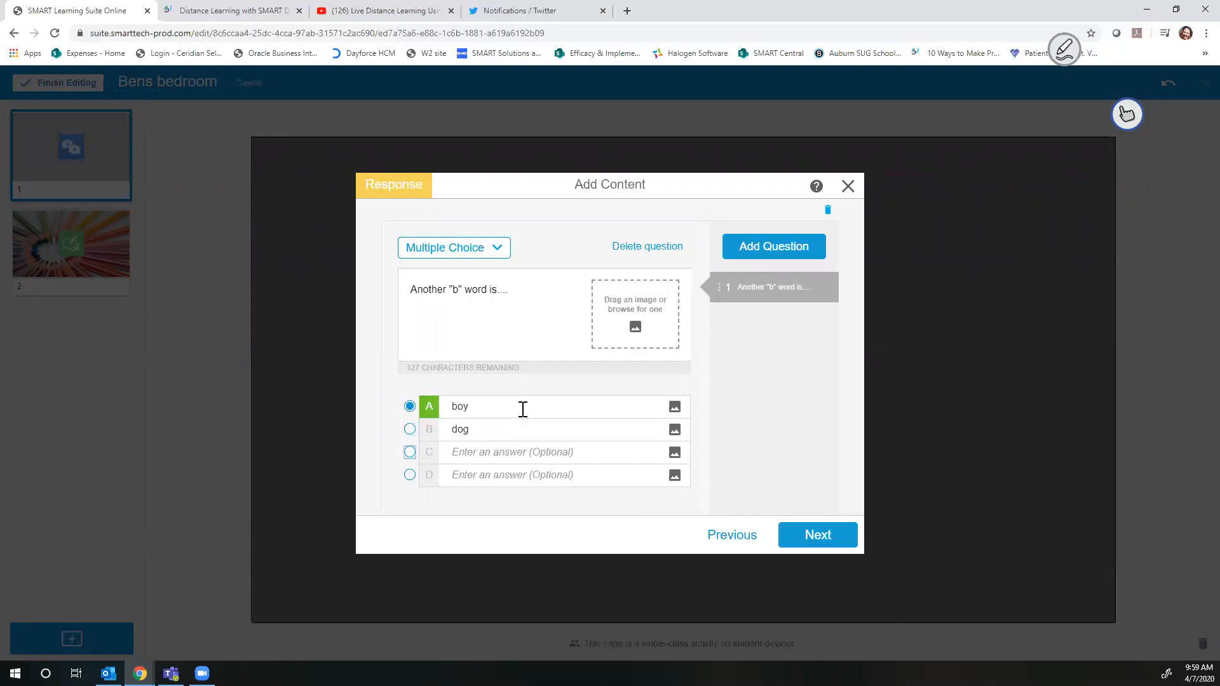
pyautogui.write('door')
pyautogui.press('Tab')
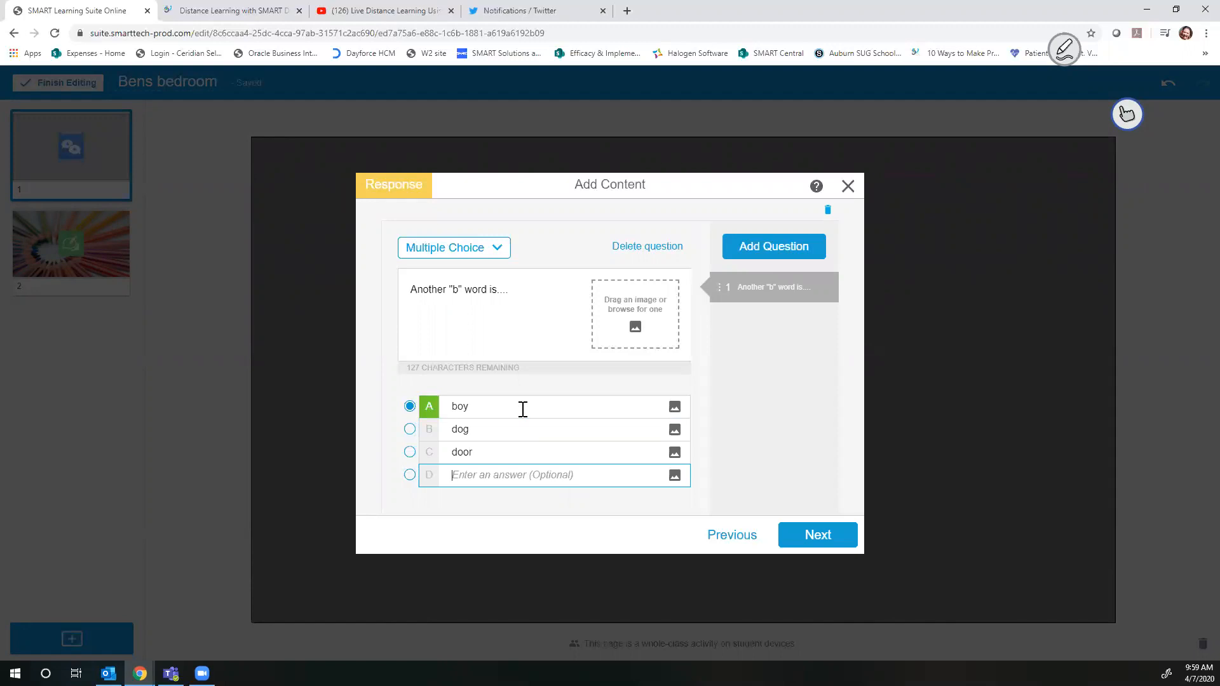
pyautogui.write('cat')
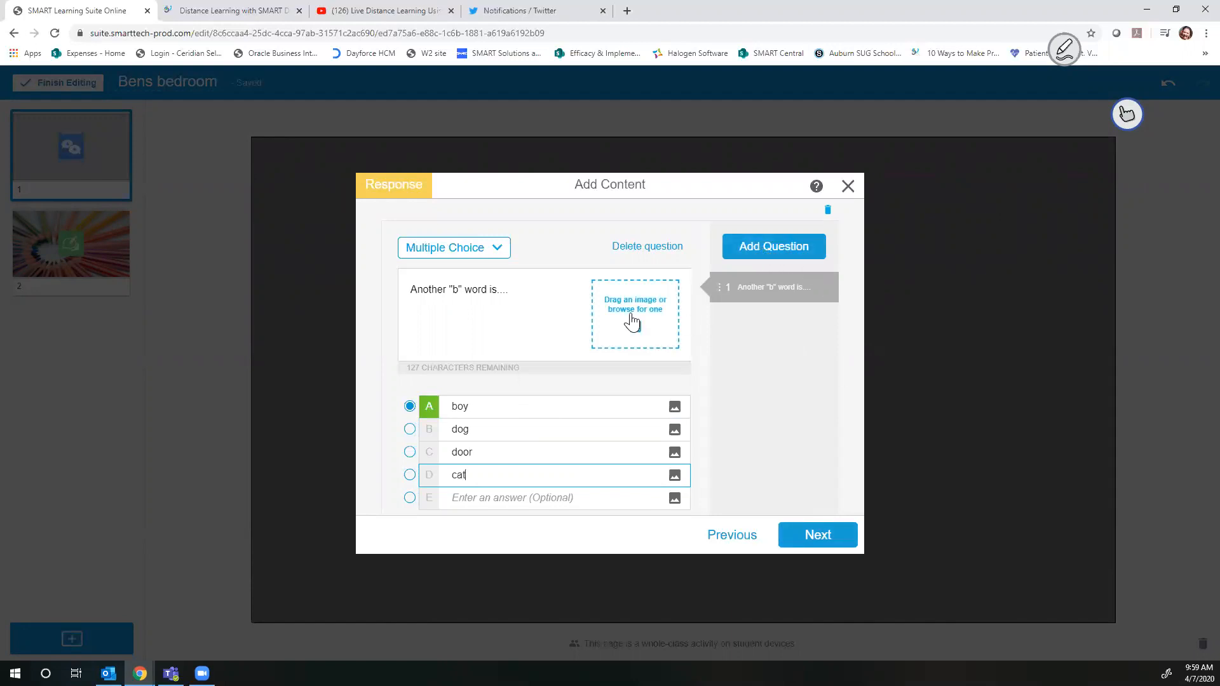
pyautogui.click(497, 251)
pyautogui.click(497, 251)
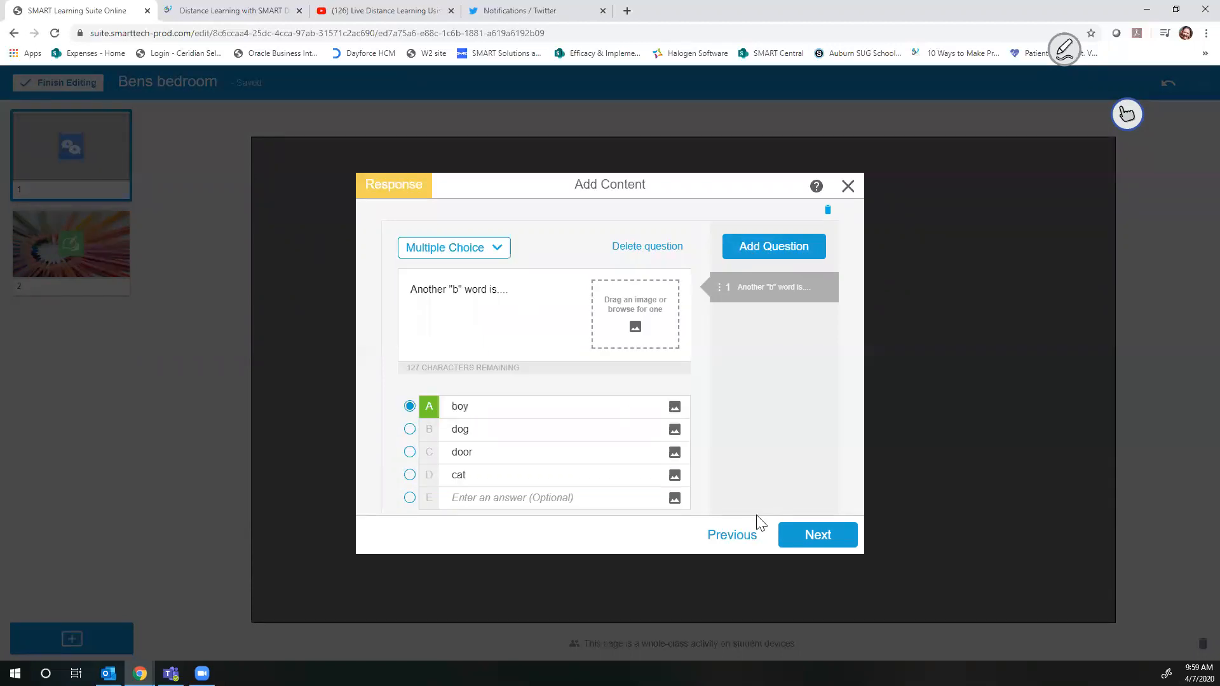
# - Finish the Response activity without a title or instructions and move it after the Workspace page
pyautogui.click(808, 535)
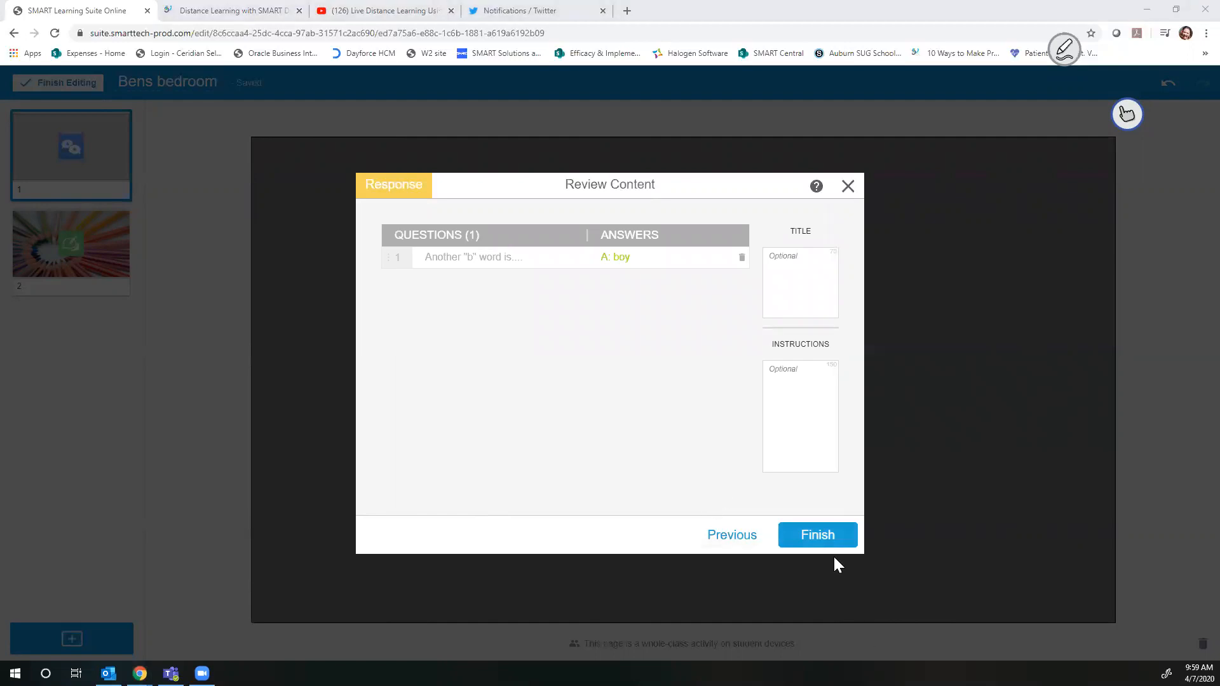
pyautogui.click(813, 536)
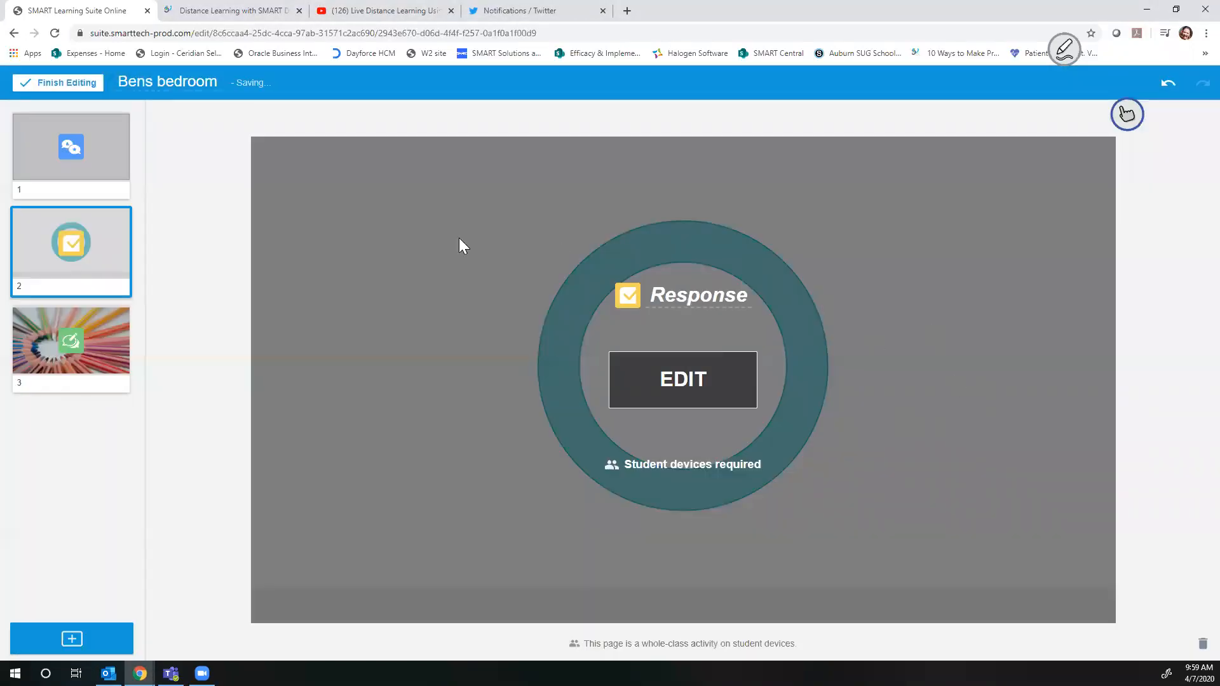
pyautogui.moveTo(101, 239)
pyautogui.mouseDown()
pyautogui.moveTo(101, 400)
pyautogui.moveTo(102, 366)
pyautogui.mouseUp()
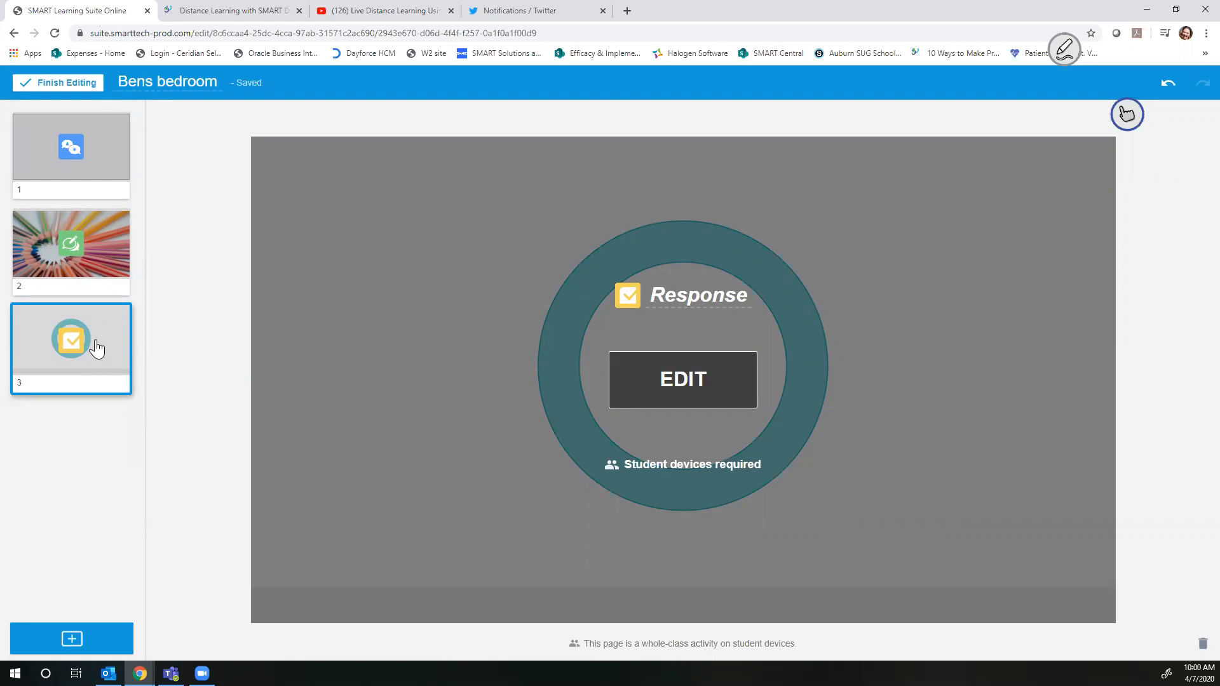
# - Search YouTube for 'b words' and add the video 'Words That Begin With 'B'' to the lesson as a new page
pyautogui.click(119, 654)
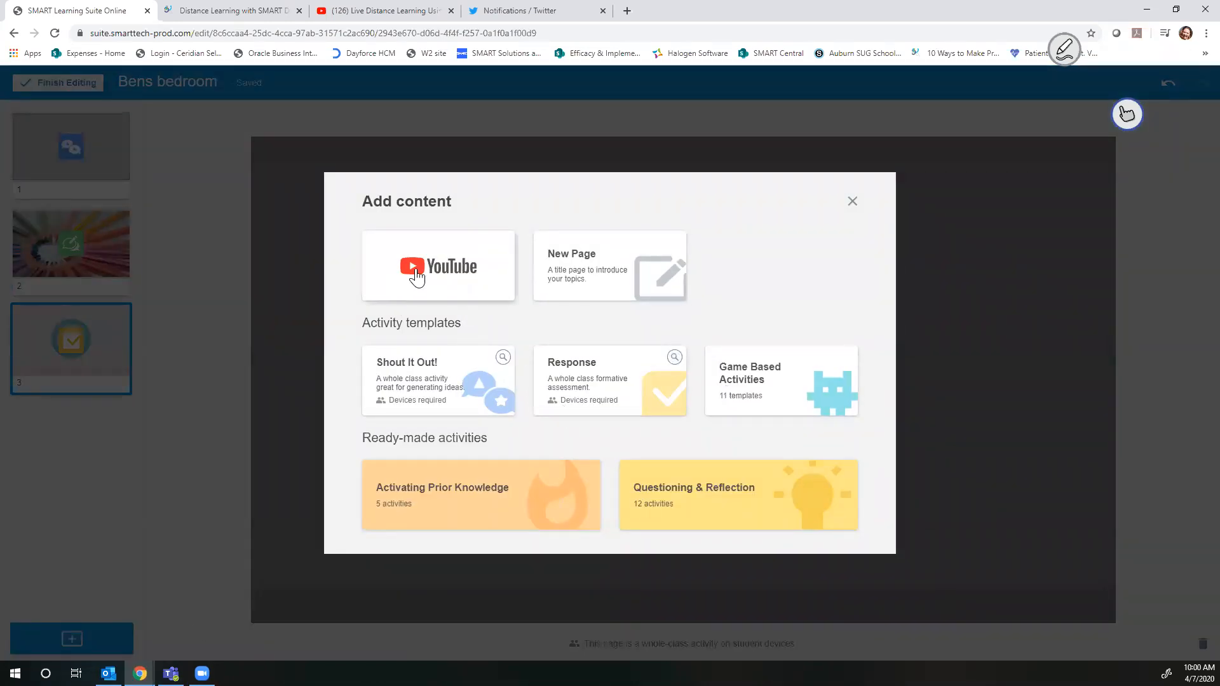
pyautogui.click(441, 272)
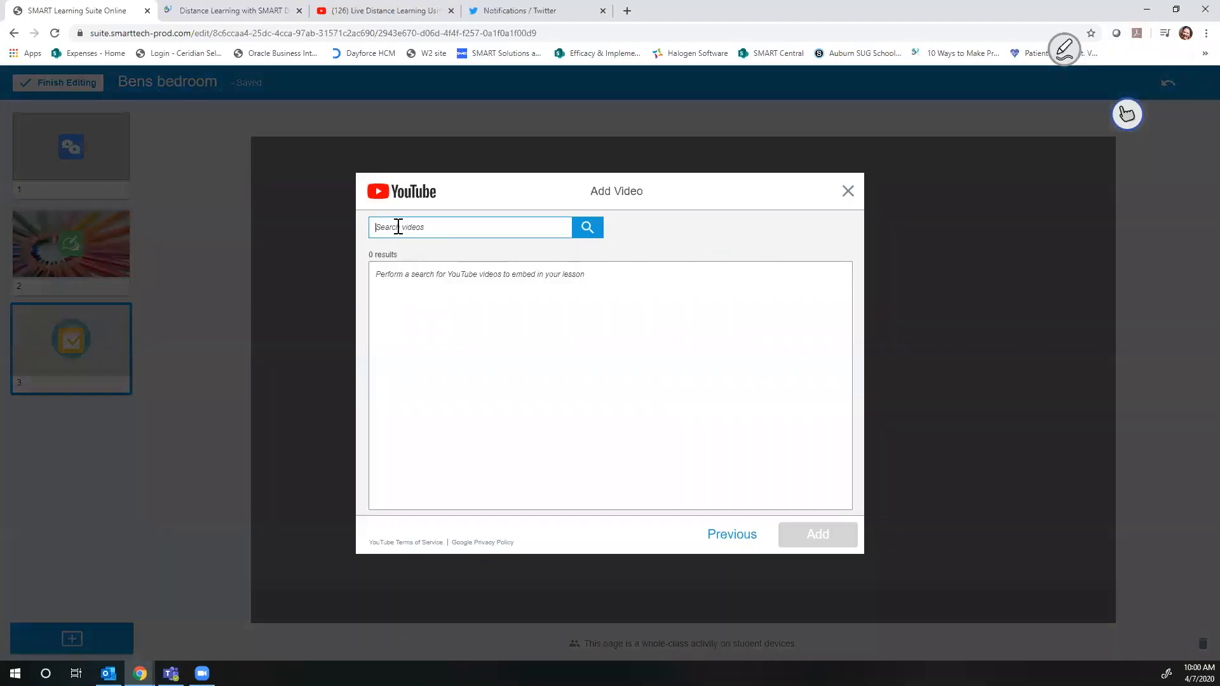
pyautogui.write('b words')
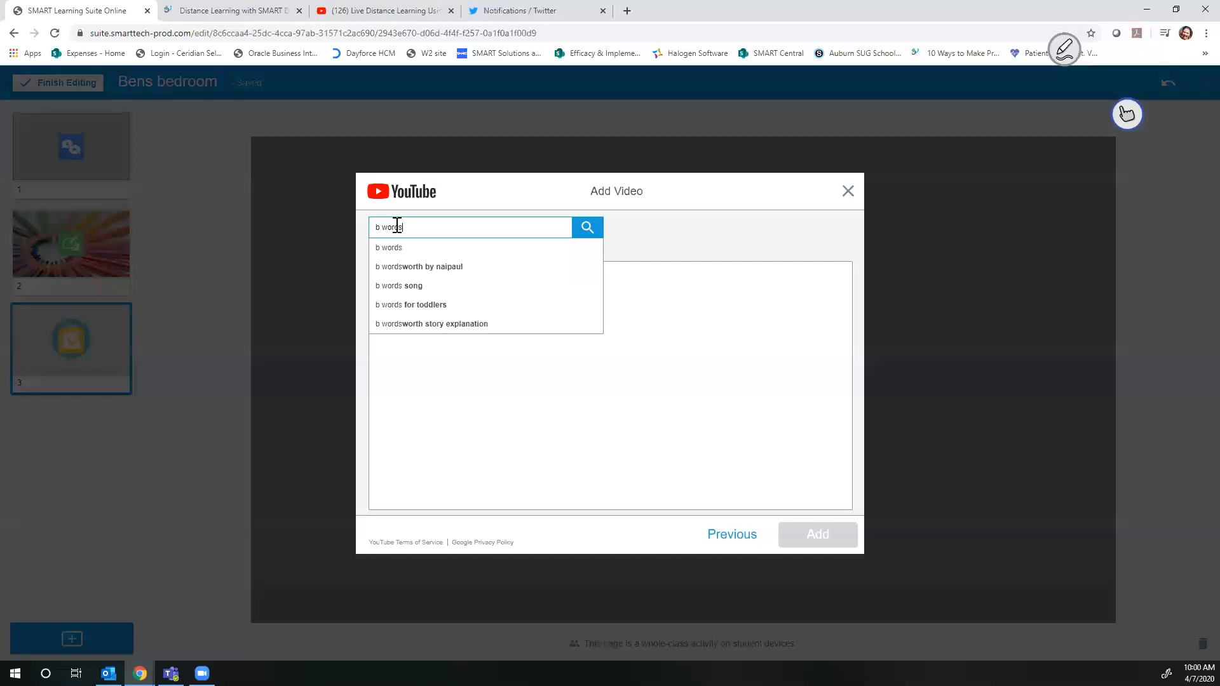
pyautogui.press('Return')
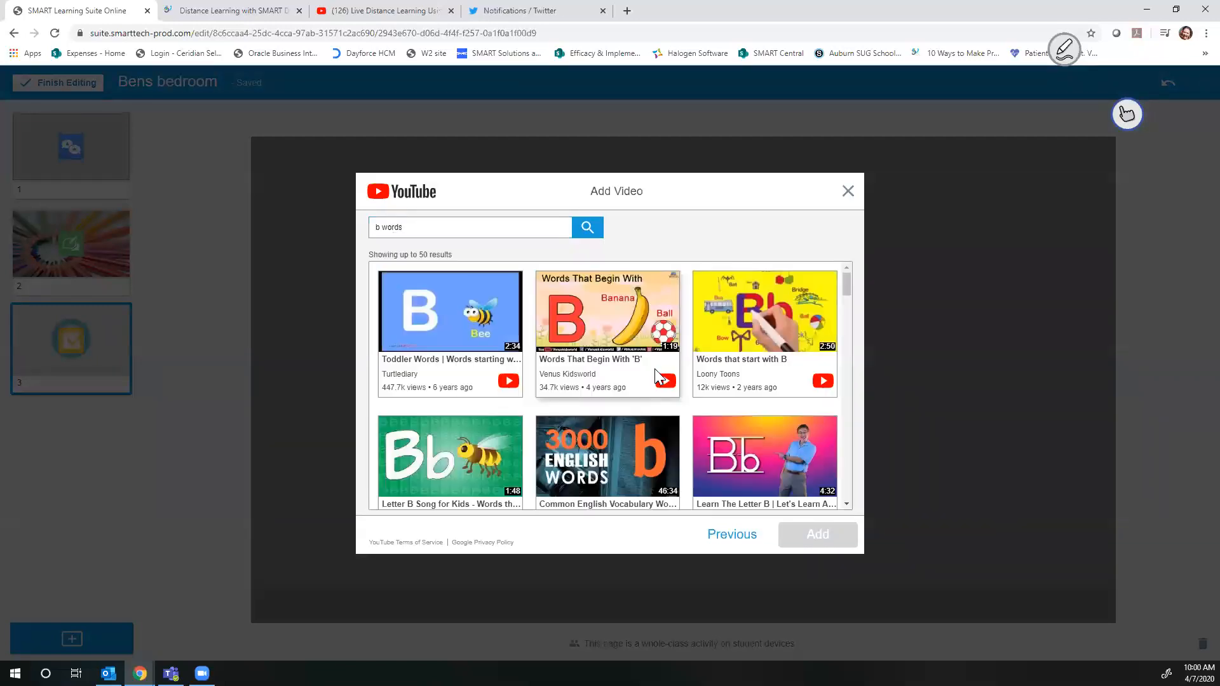
pyautogui.click(578, 381)
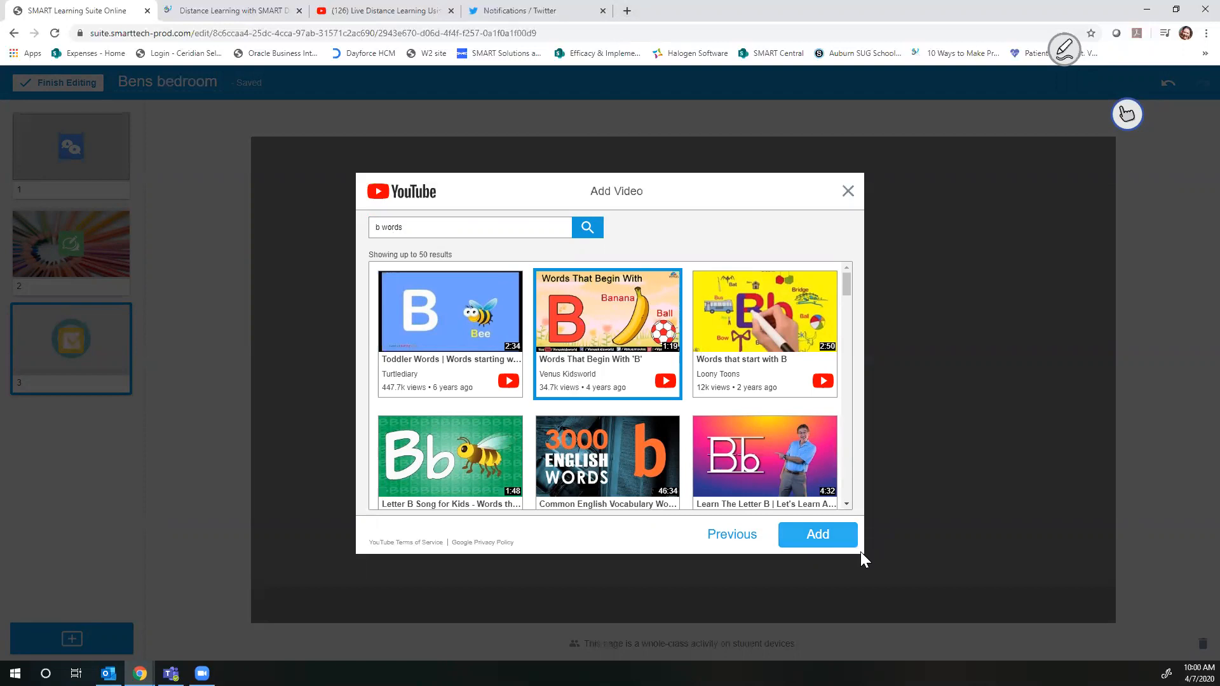
pyautogui.click(821, 533)
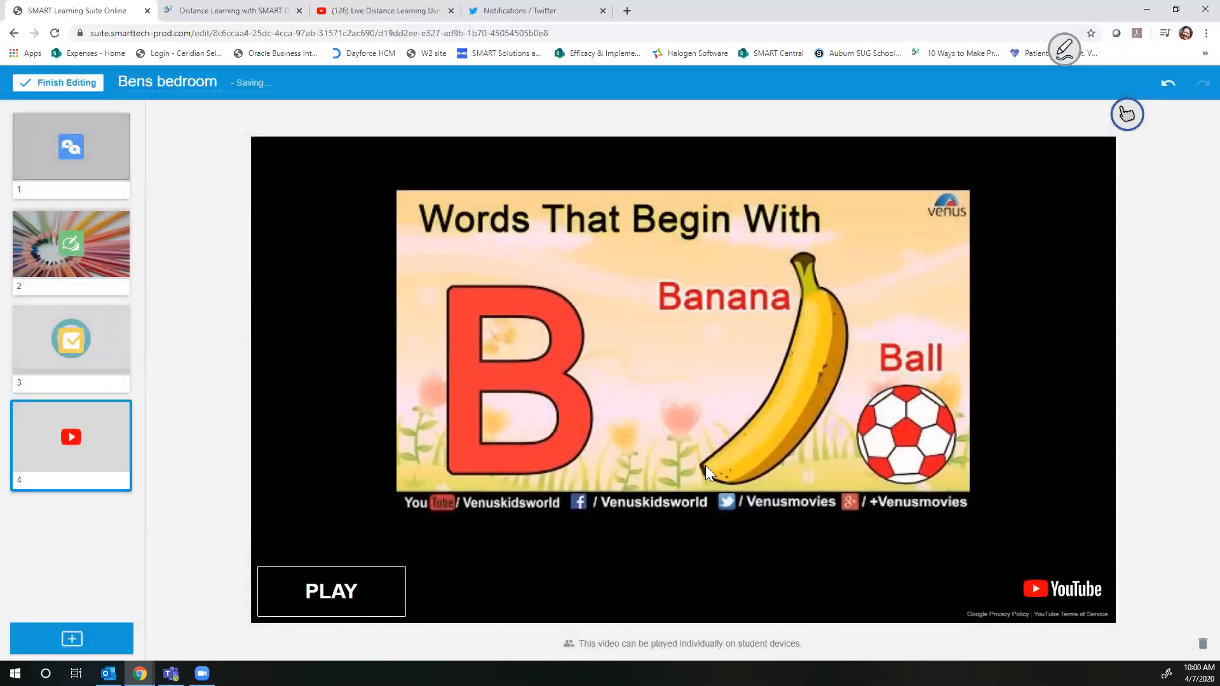
# - Move the YouTube video page directly after the Shout It Out! page and finish editing the lesson
pyautogui.moveTo(97, 469)
pyautogui.mouseDown()
pyautogui.moveTo(98, 169)
pyautogui.moveTo(90, 307)
pyautogui.moveTo(98, 266)
pyautogui.mouseUp()
pyautogui.moveTo(101, 189)
pyautogui.mouseDown()
pyautogui.moveTo(117, 354)
pyautogui.moveTo(128, 199)
pyautogui.moveTo(101, 152)
pyautogui.moveTo(101, 185)
pyautogui.mouseUp()
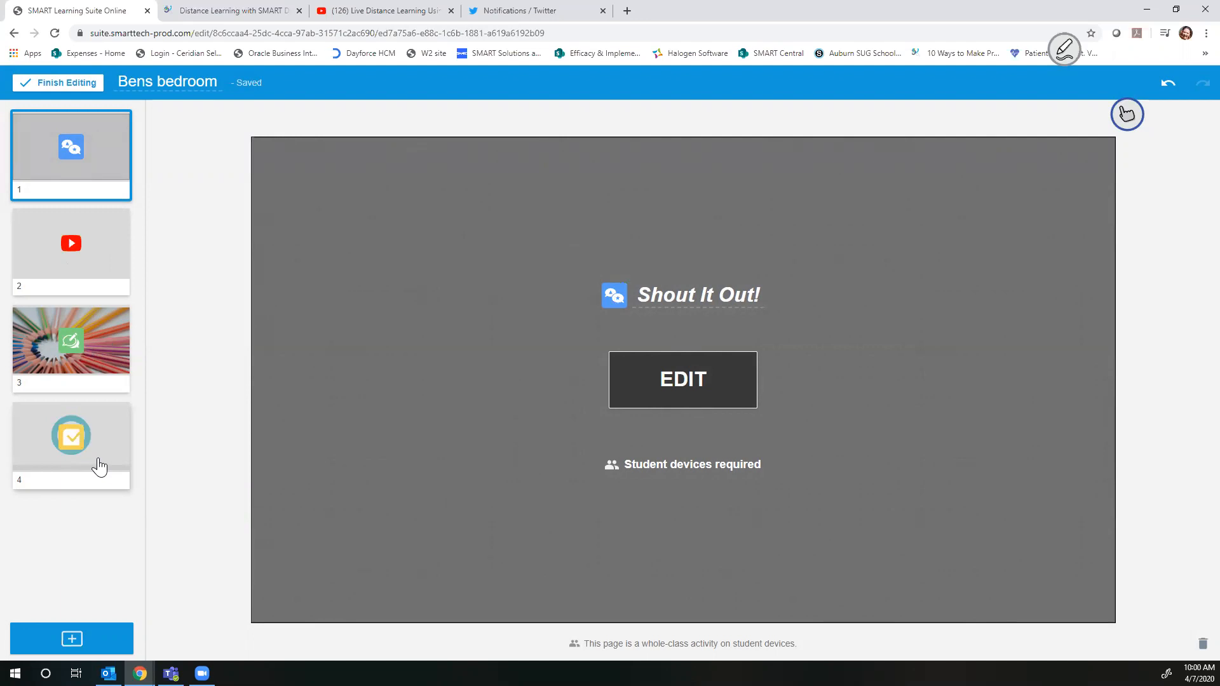
pyautogui.click(80, 90)
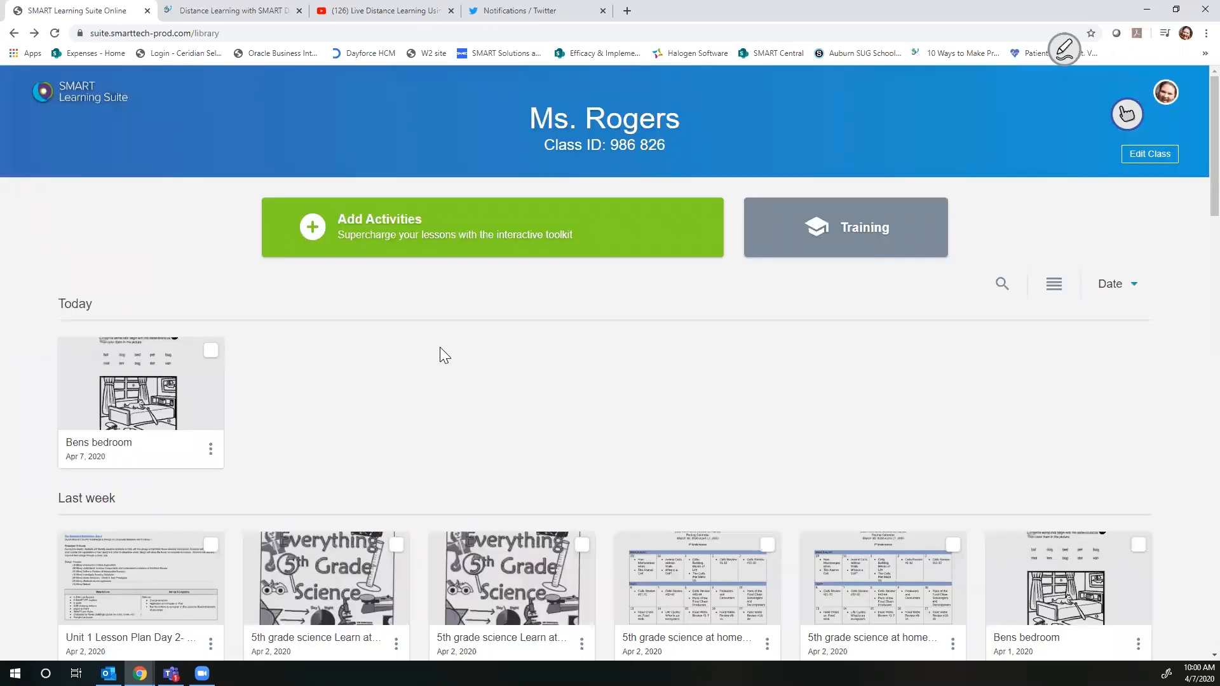
# - Start today's Bens bedroom lesson from the library and bring up the student's incognito window at full screen size
pyautogui.moveTo(196, 408)
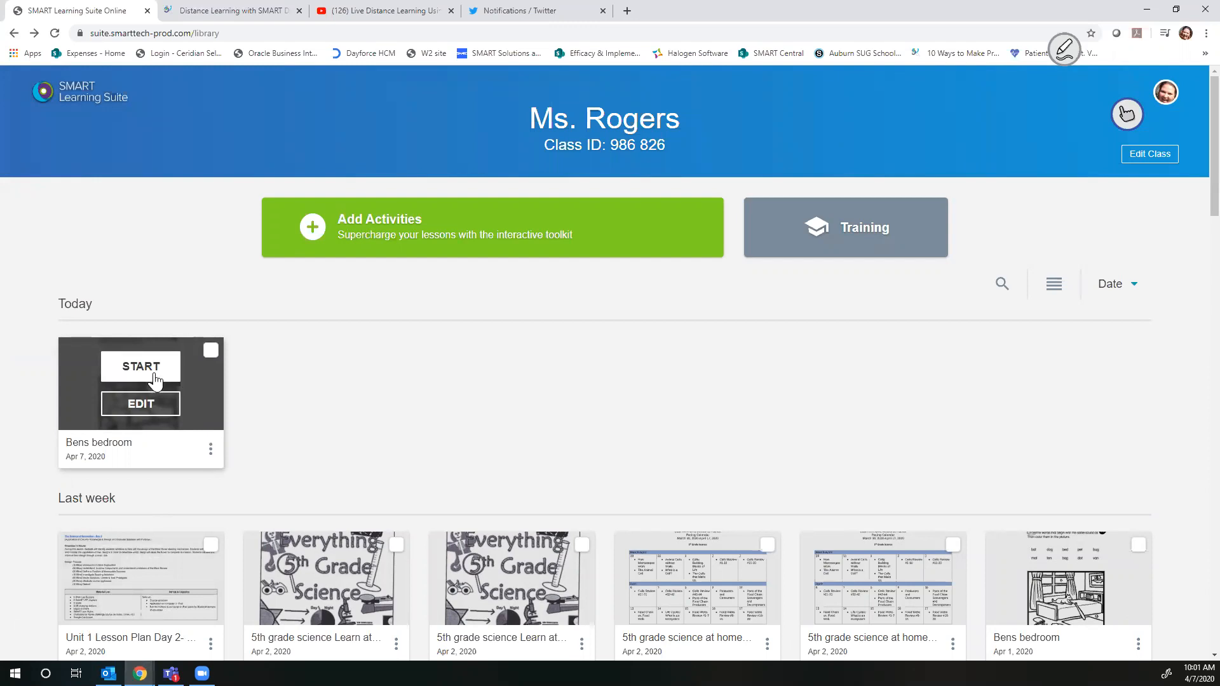
pyautogui.click(140, 673)
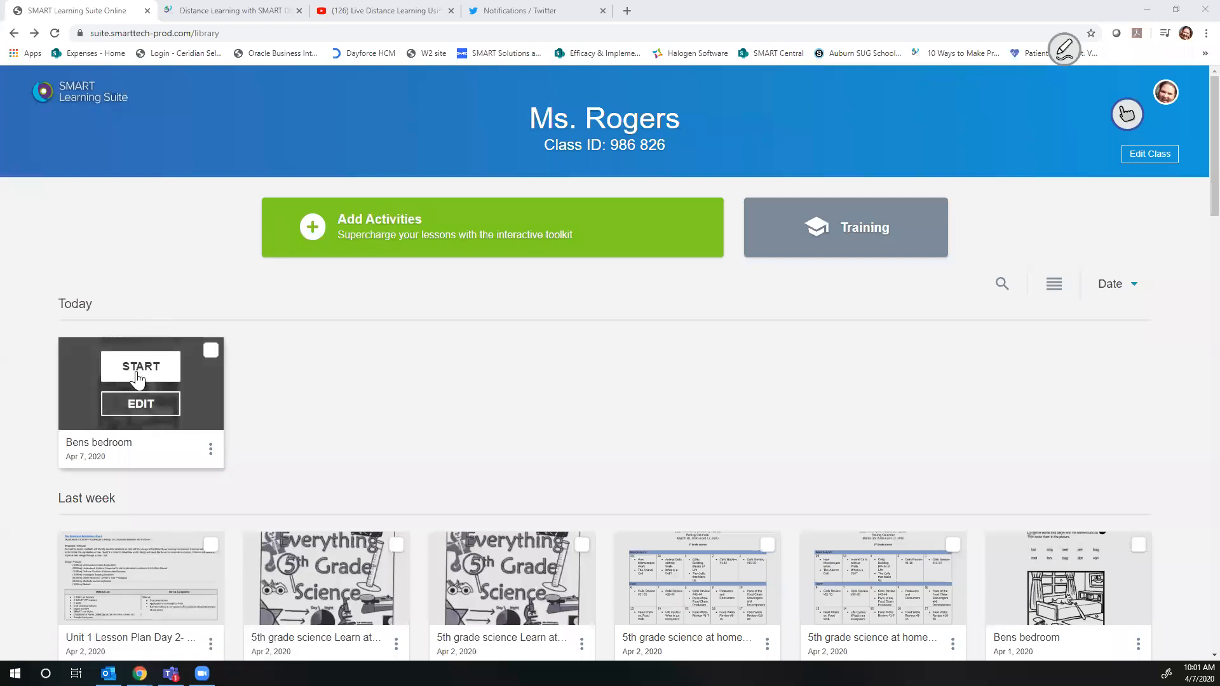
pyautogui.click(138, 378)
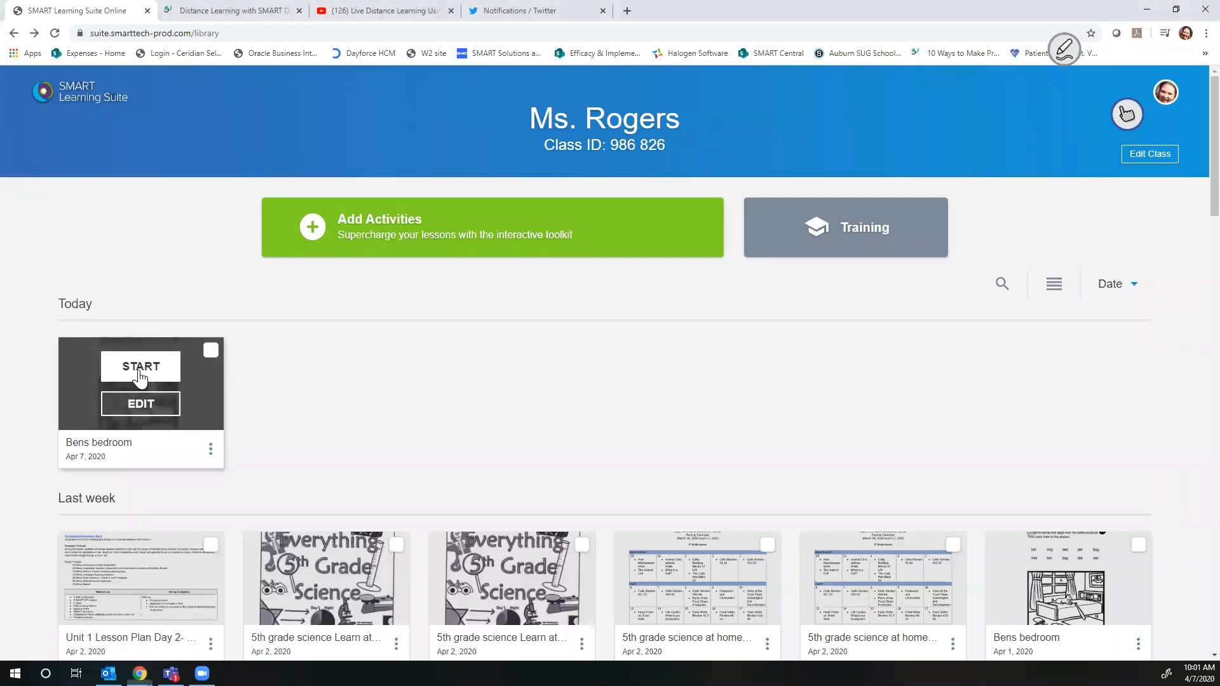
pyautogui.click(139, 674)
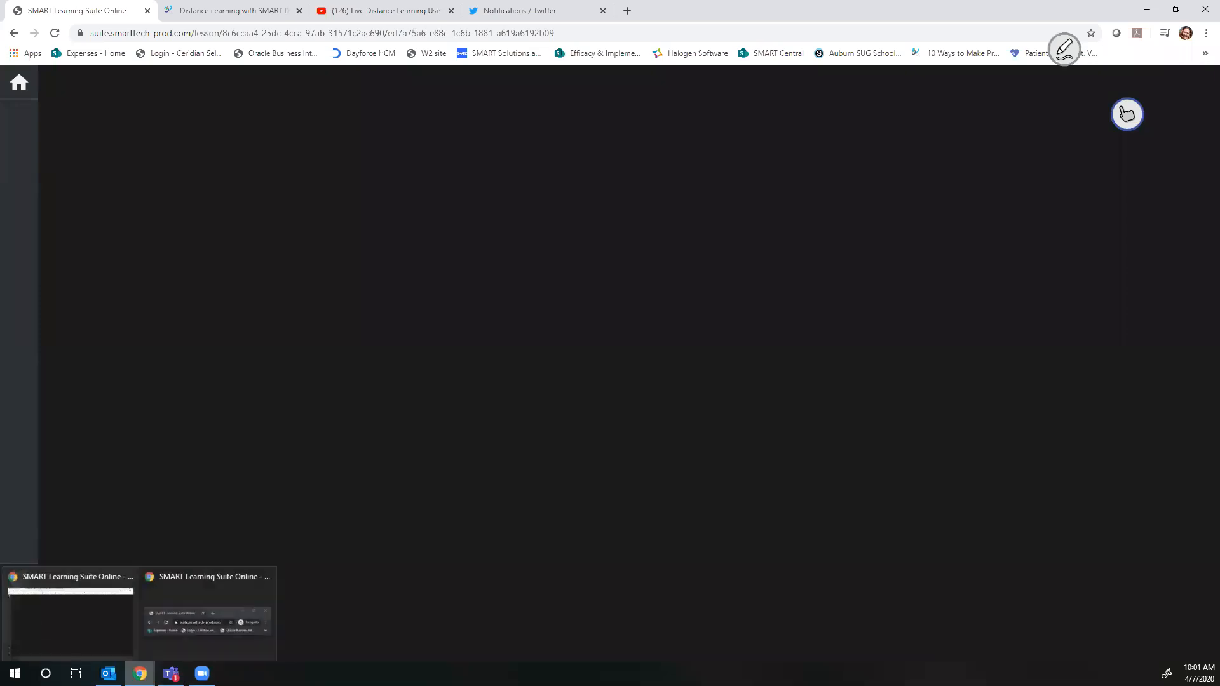
pyautogui.click(213, 616)
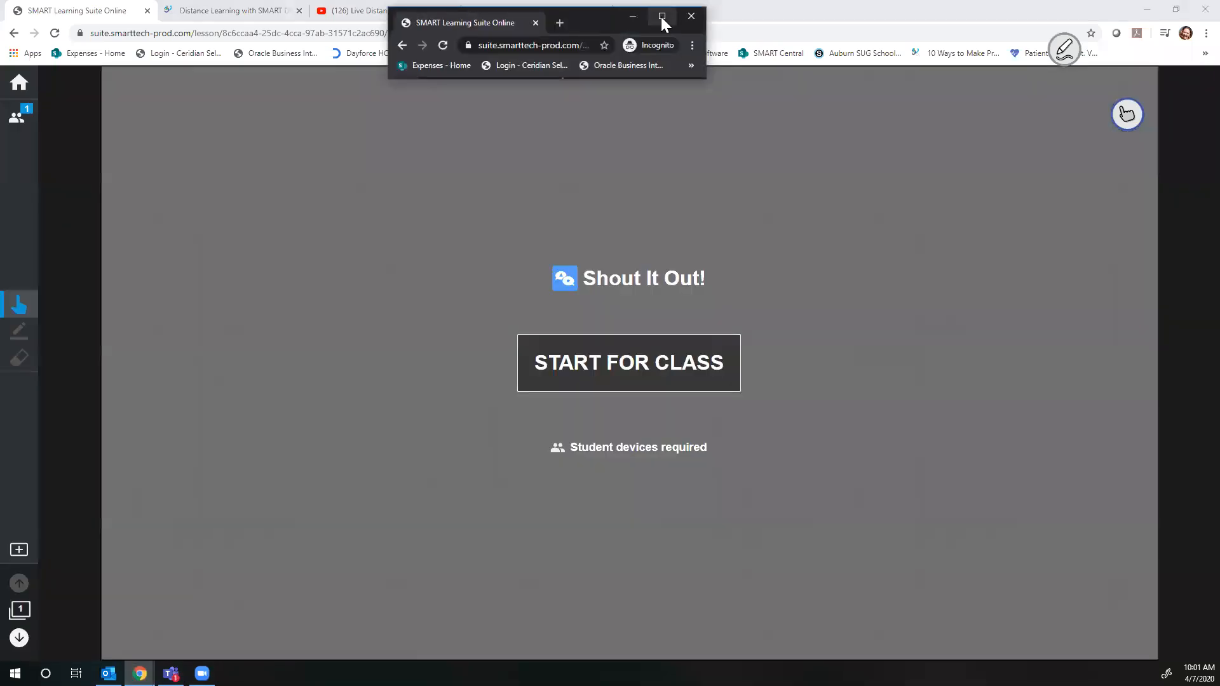
pyautogui.click(662, 17)
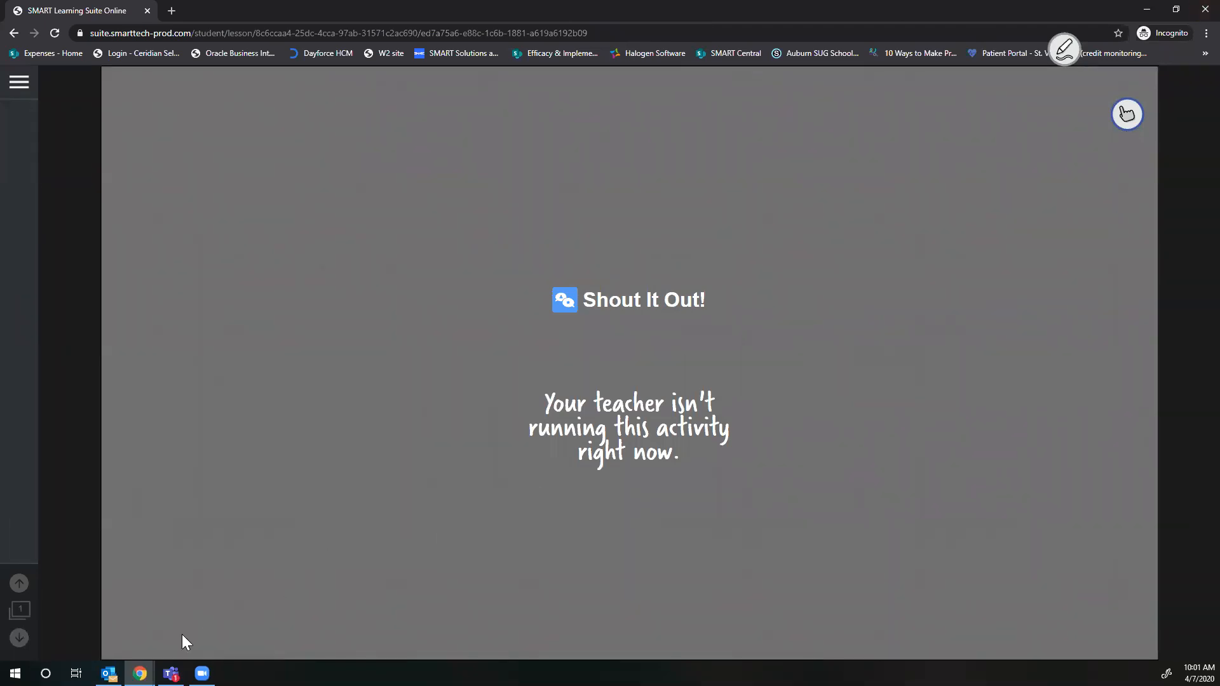
# - Return to the teacher's window and start the Shout It Out! activity for the class
pyautogui.moveTo(140, 673)
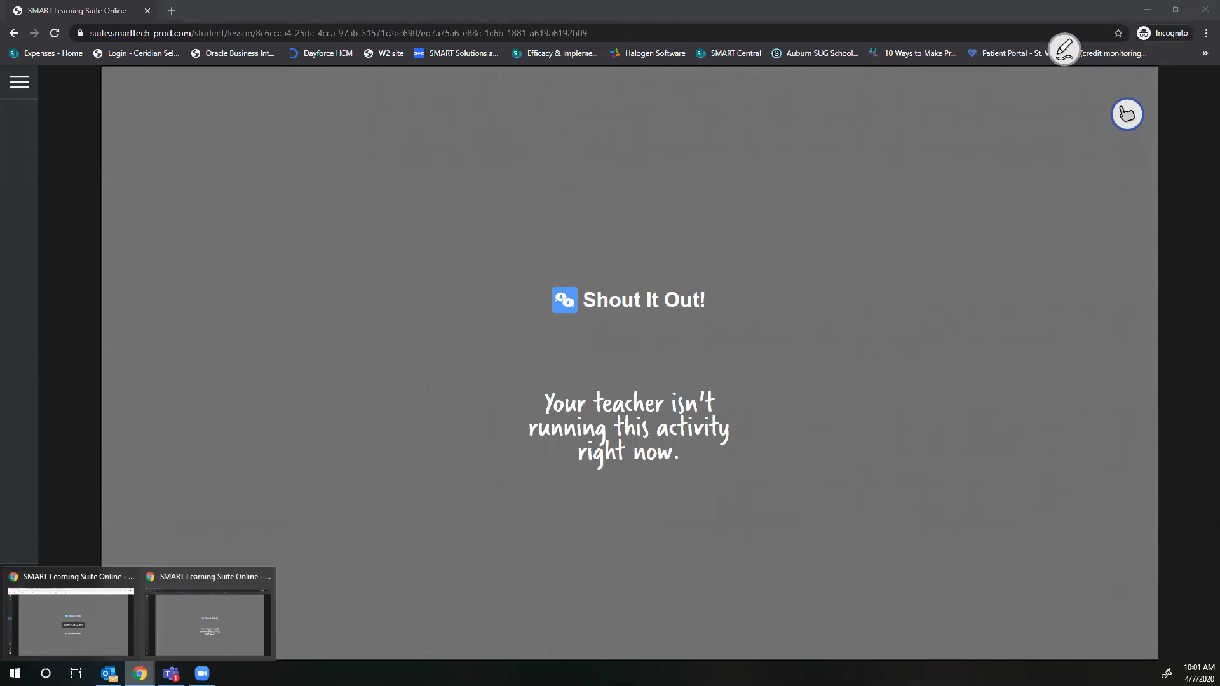
pyautogui.click(111, 648)
pyautogui.click(621, 370)
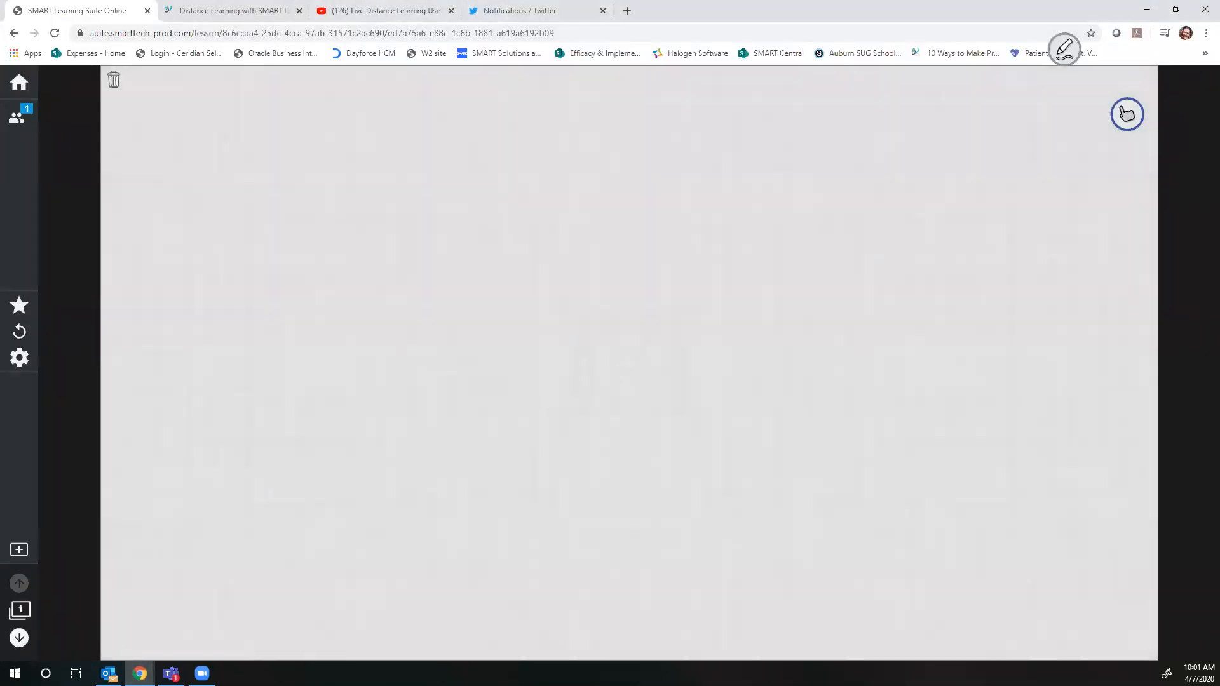
# - Switch to the student's window and send 'book' as a Shout It Out! response
pyautogui.moveTo(140, 674)
pyautogui.click(220, 613)
pyautogui.click(674, 164)
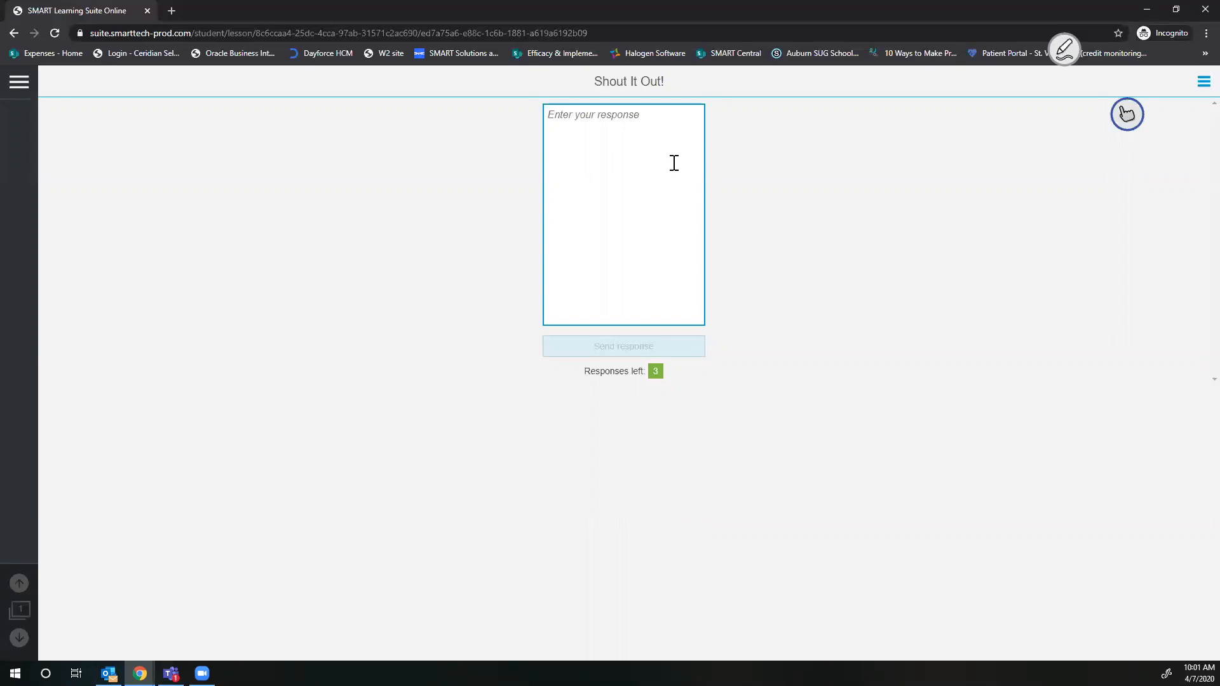
pyautogui.write('book')
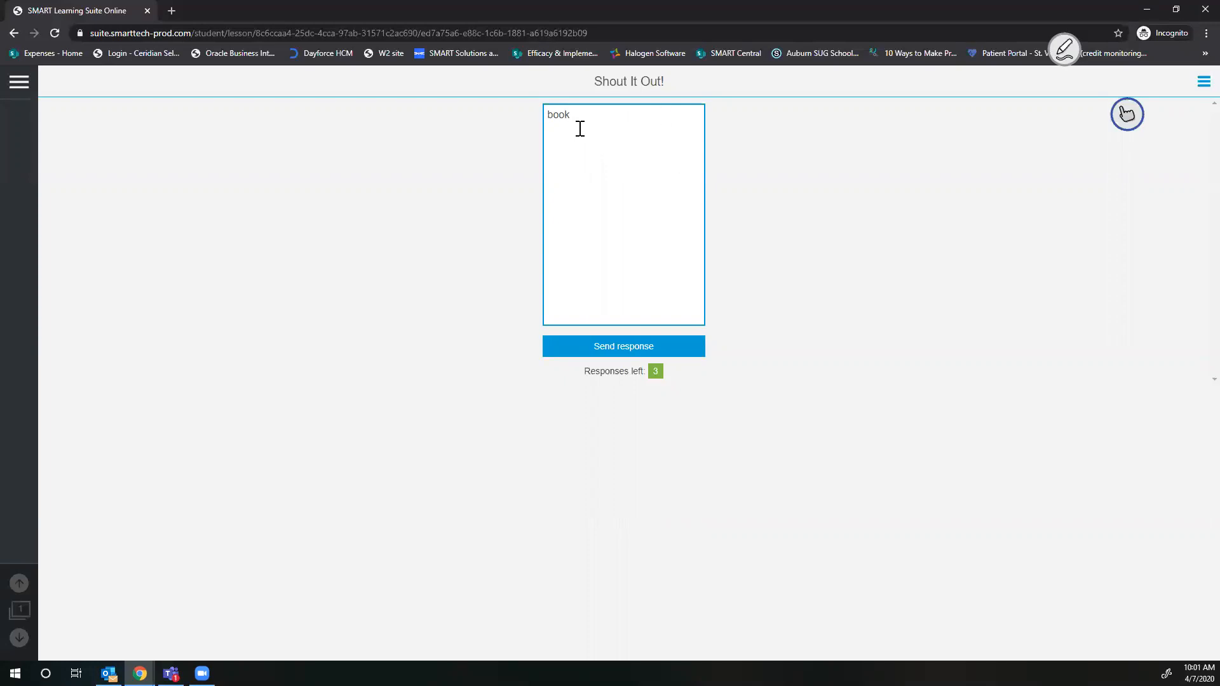
pyautogui.click(628, 347)
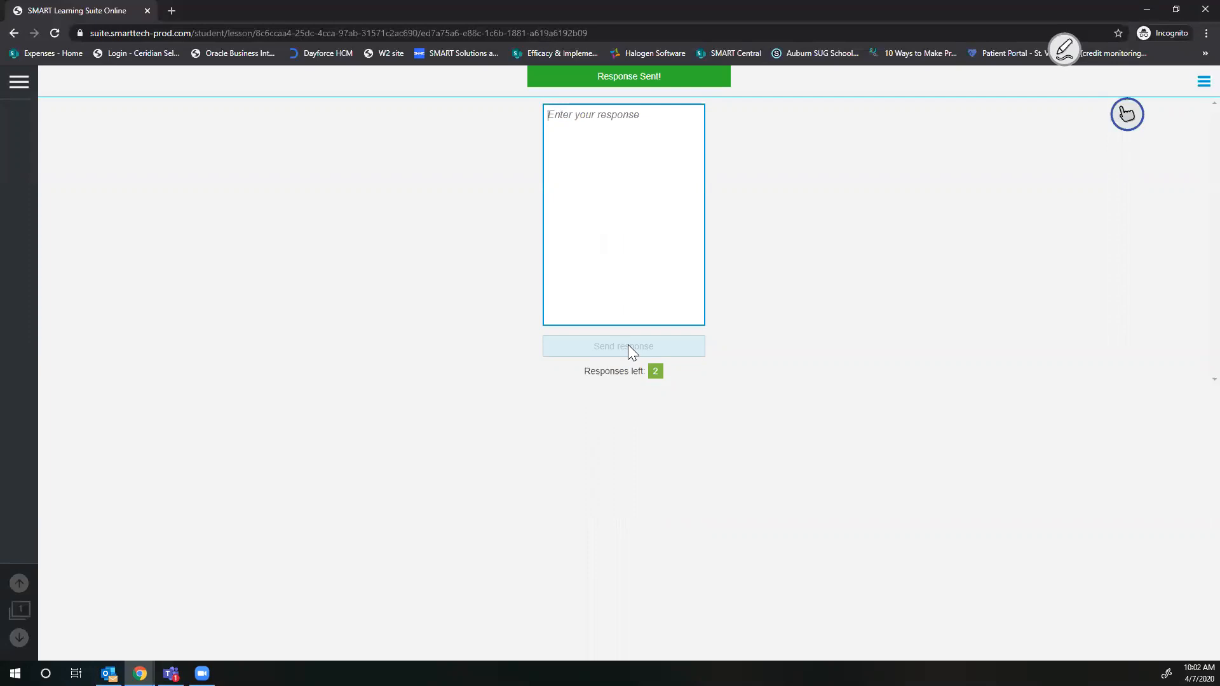
# - Go back to the teacher's window, view the submitted 'book' response enlarged, and close the enlarged view
pyautogui.click(1144, 10)
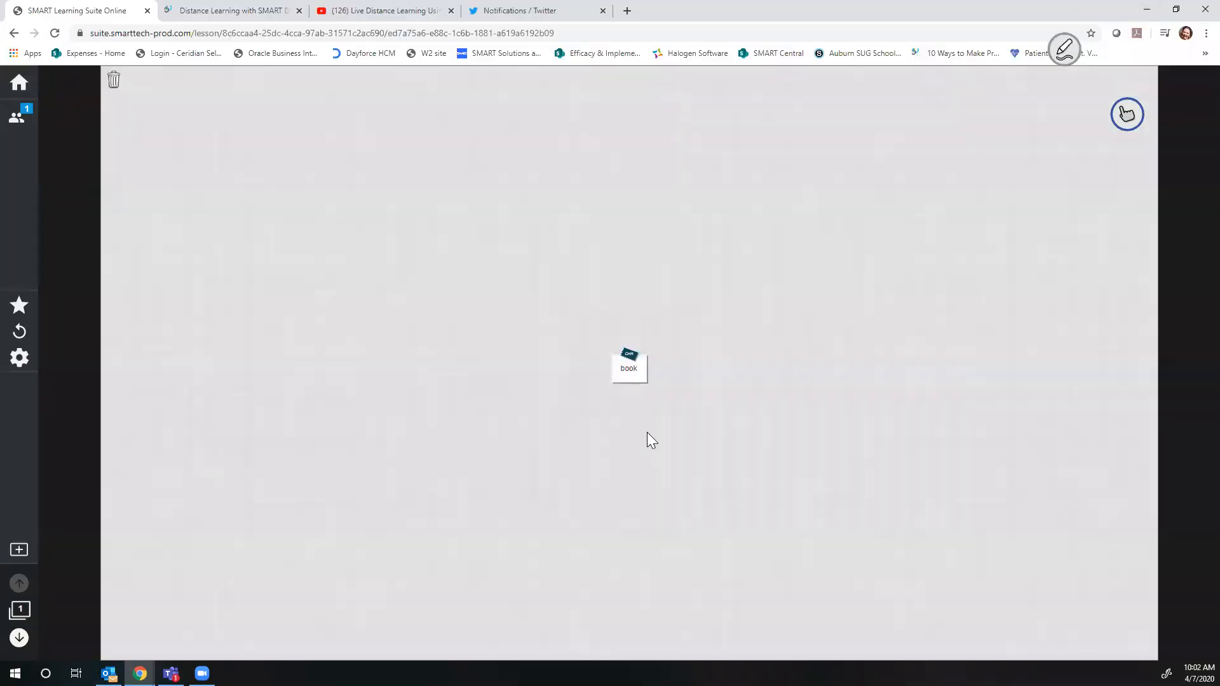
pyautogui.click(635, 366)
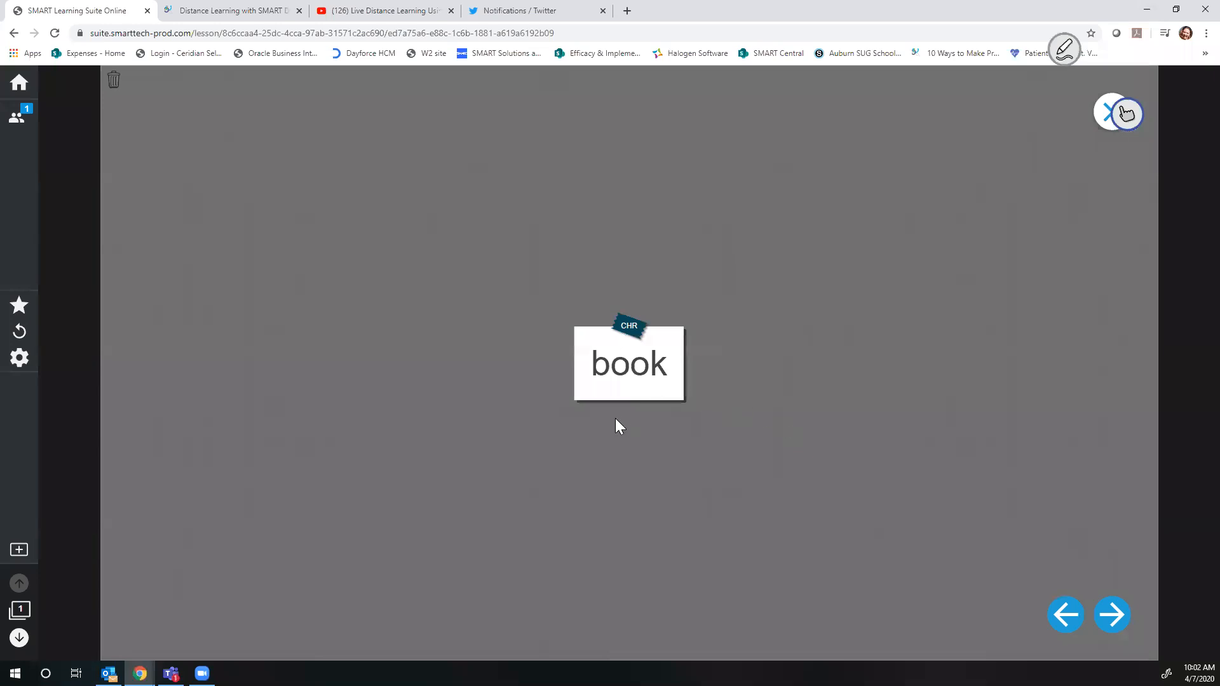
pyautogui.click(849, 504)
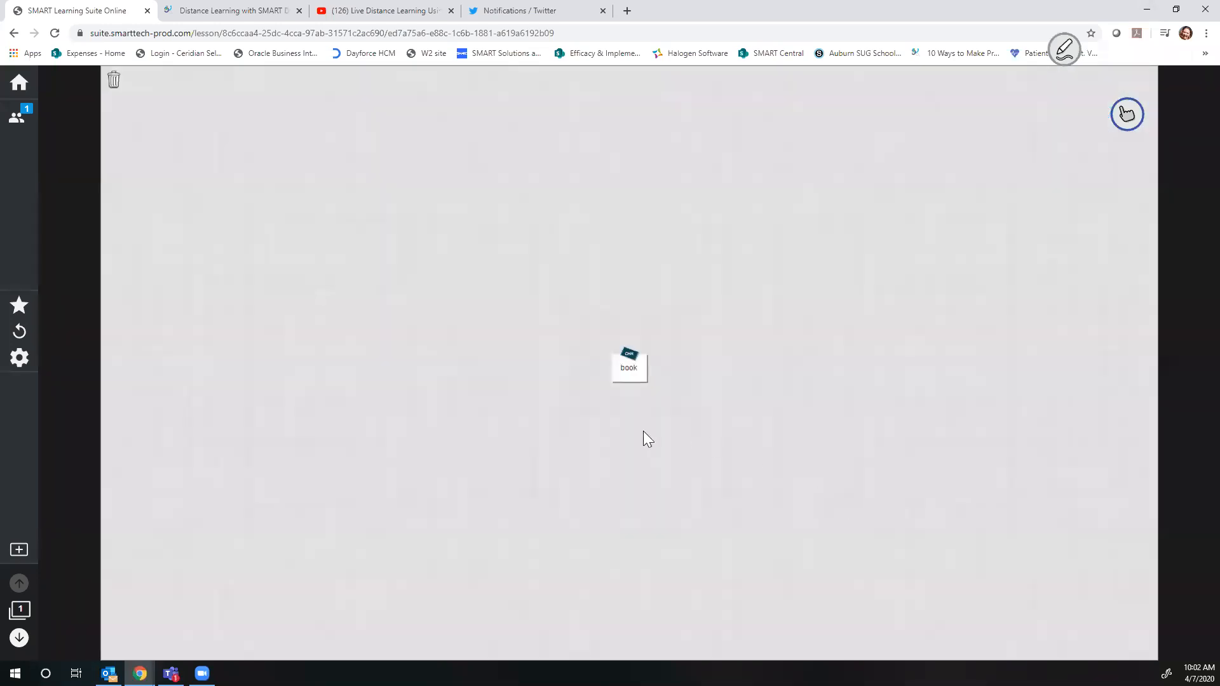
pyautogui.click(632, 370)
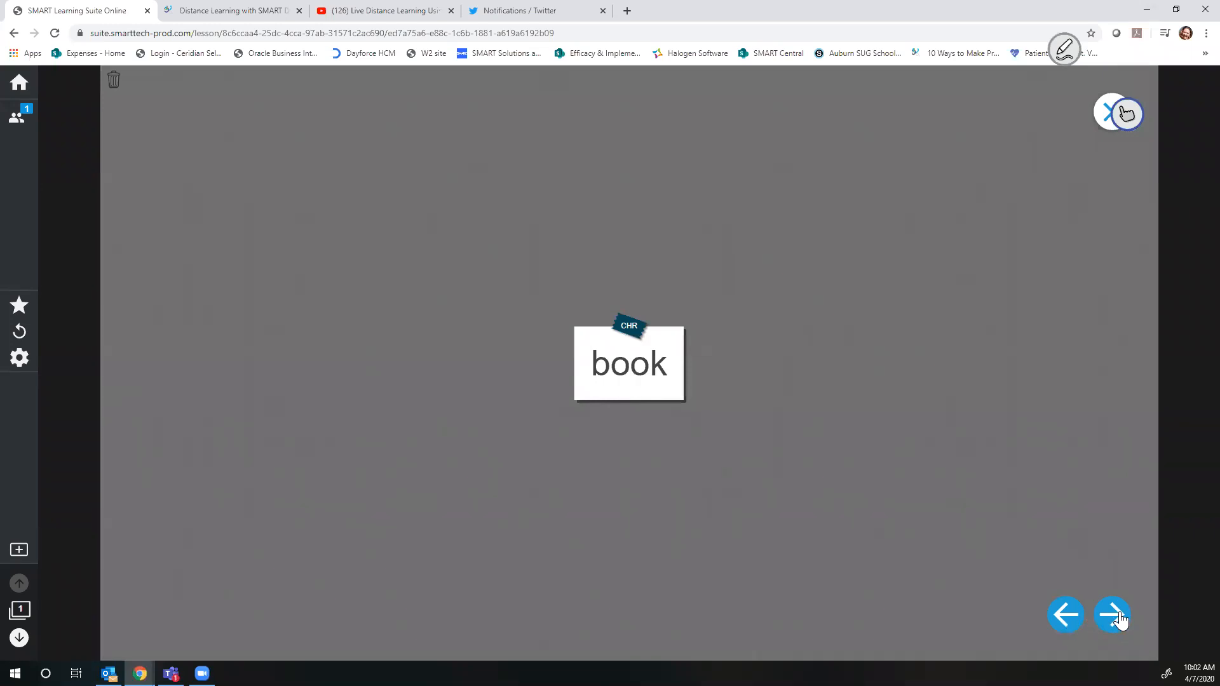
pyautogui.click(1107, 117)
# - Advance the lesson to the YouTube video page, and briefly play and pause the video in the student's window
pyautogui.click(19, 638)
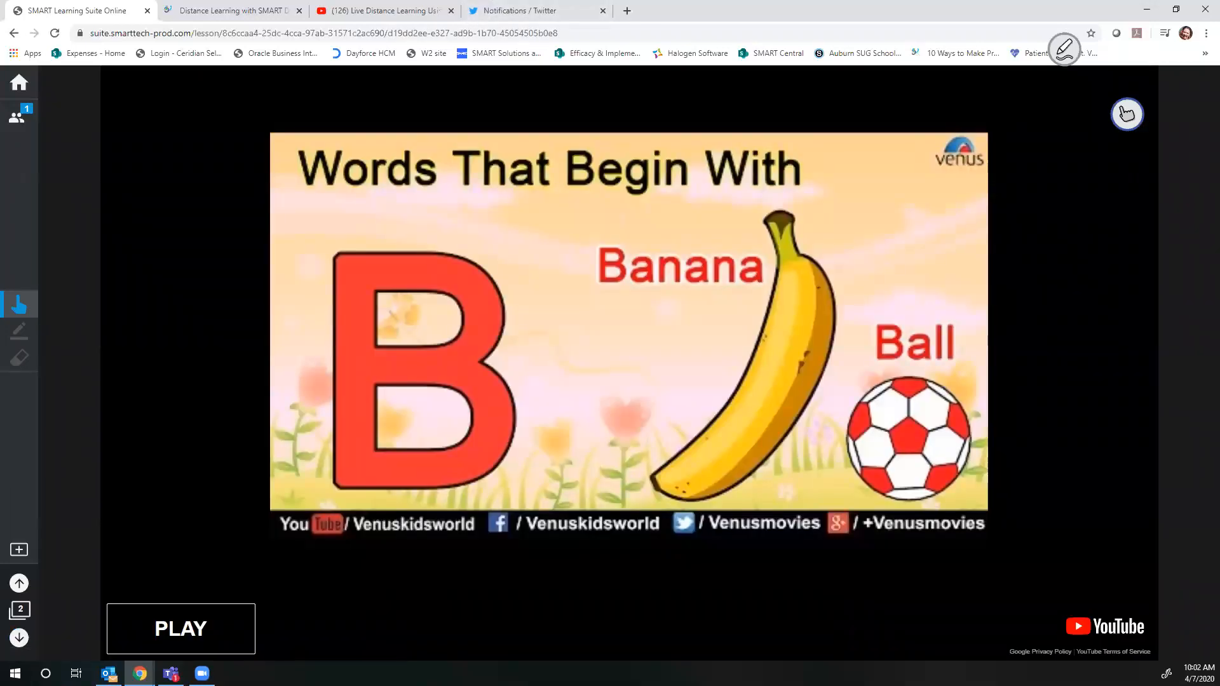
pyautogui.moveTo(140, 673)
pyautogui.click(218, 625)
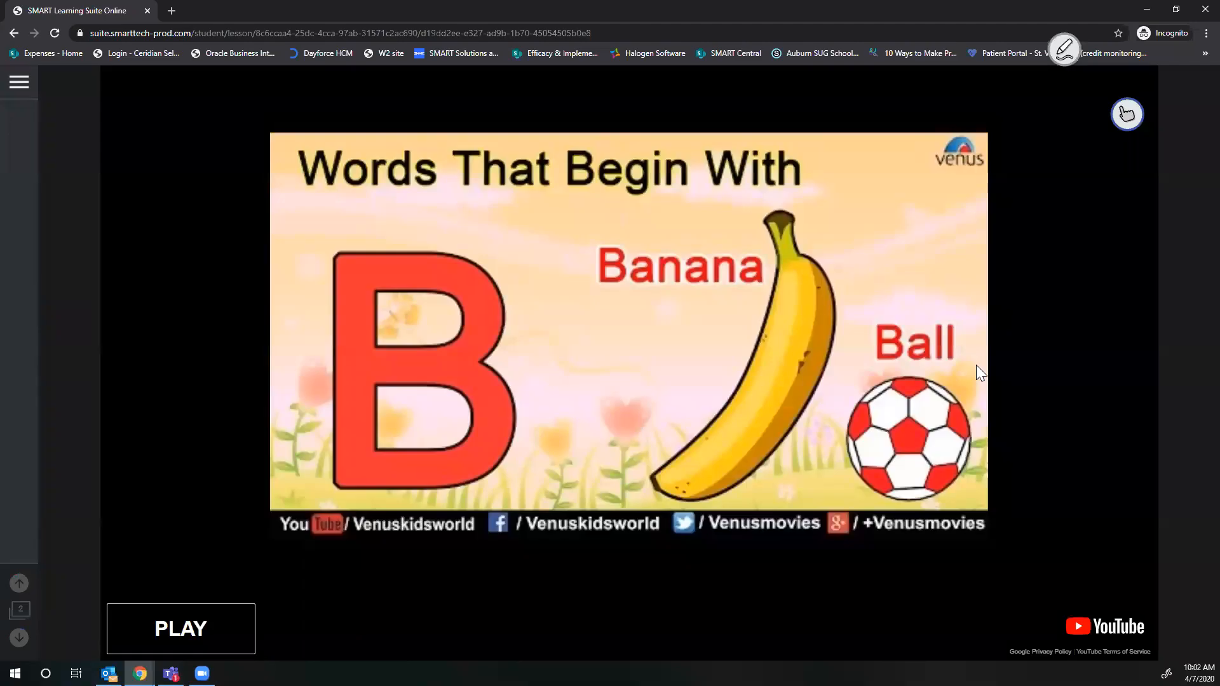
pyautogui.click(169, 629)
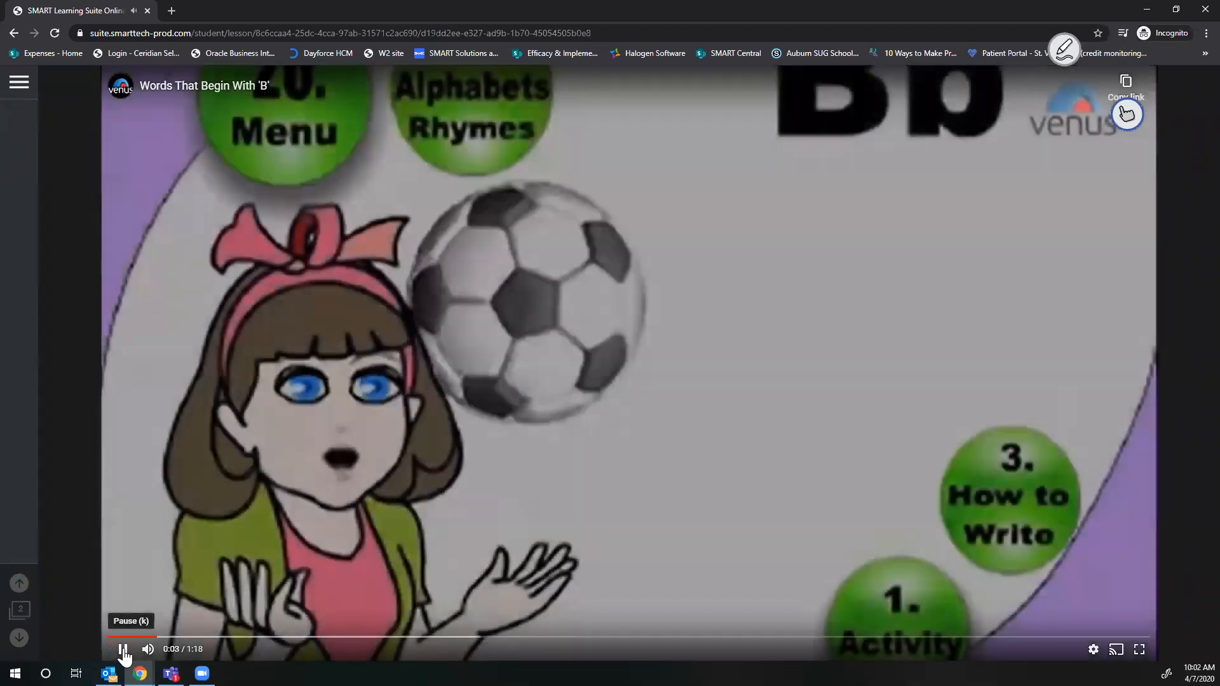
pyautogui.click(123, 649)
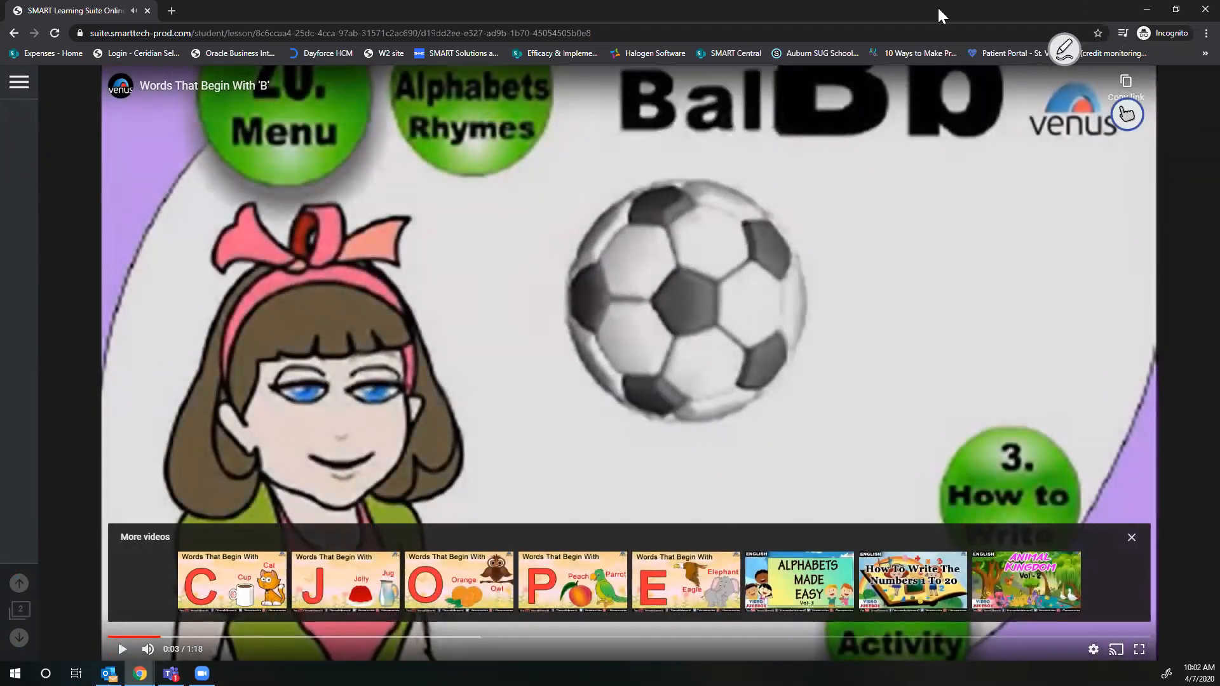
# - From the teacher's window, advance to the Workspace page and set it up with everyone on one team
pyautogui.click(1145, 15)
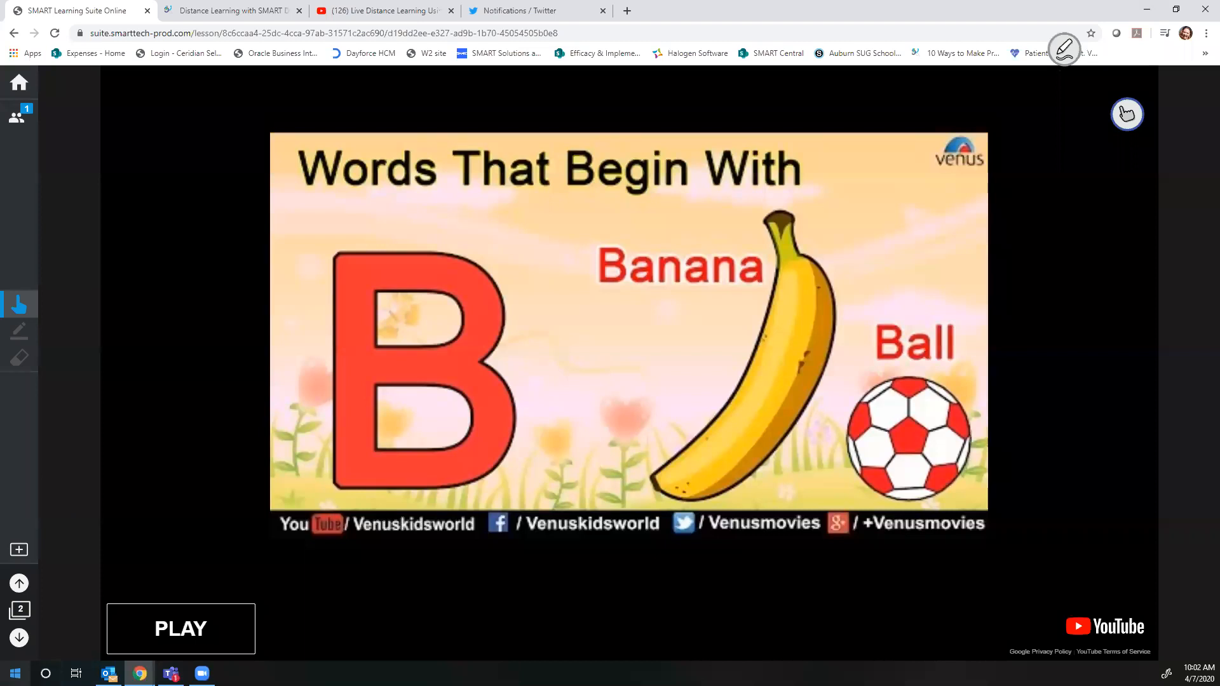
pyautogui.click(20, 640)
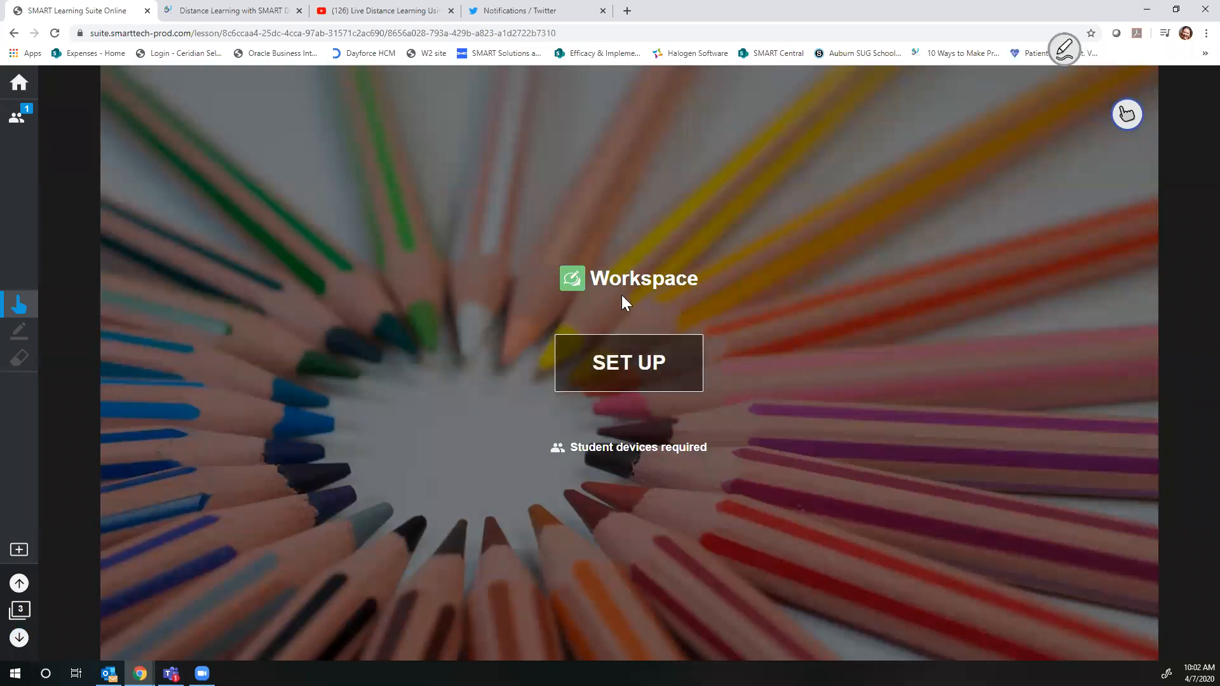
pyautogui.click(635, 372)
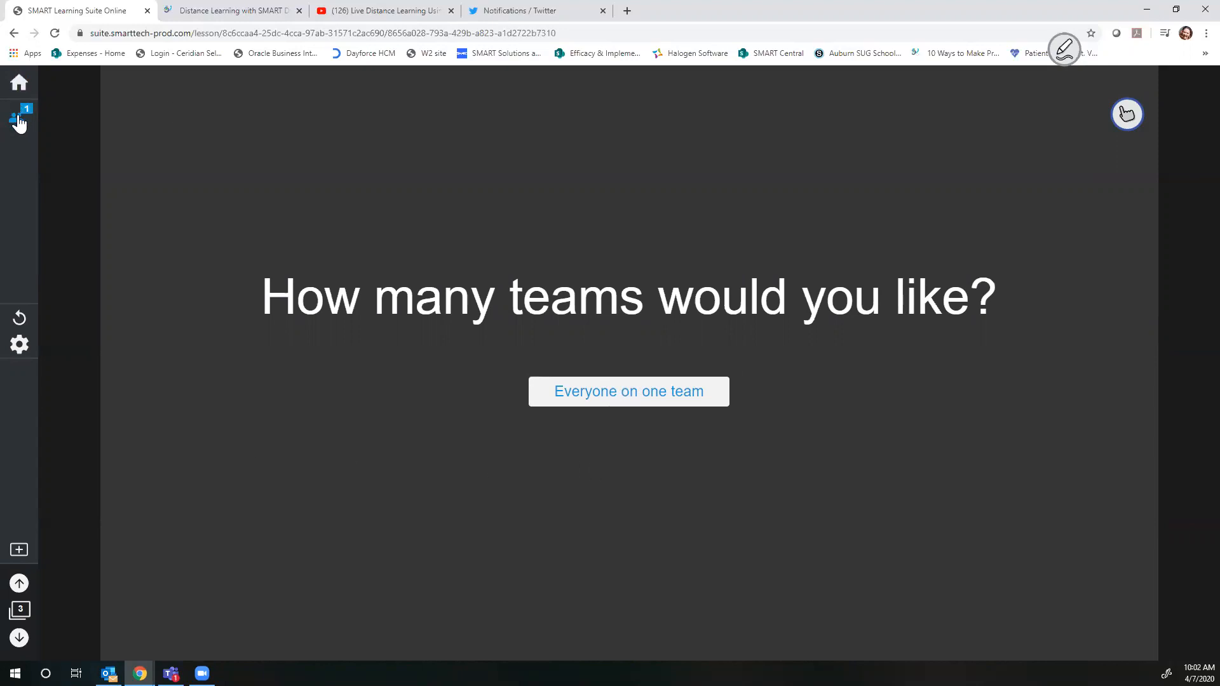
pyautogui.click(616, 401)
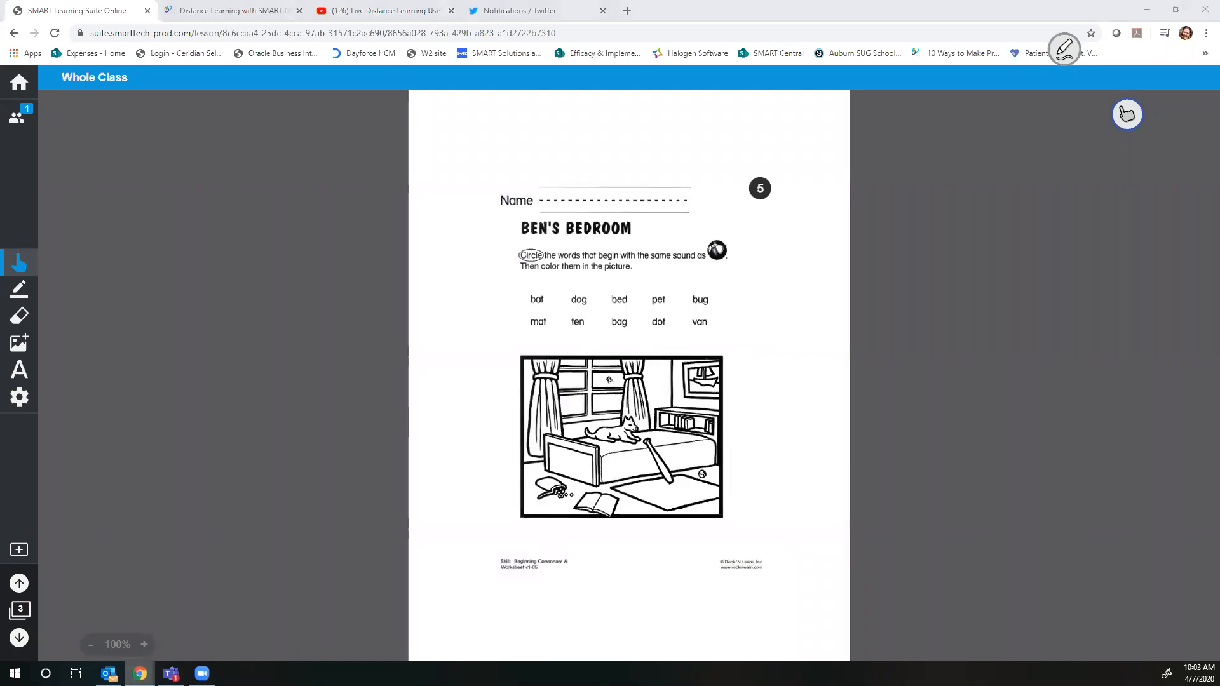
# - In the student's window, draw freehand red pen strokes around the words on the Ben's Bedroom worksheet
pyautogui.moveTo(140, 673)
pyautogui.click(234, 634)
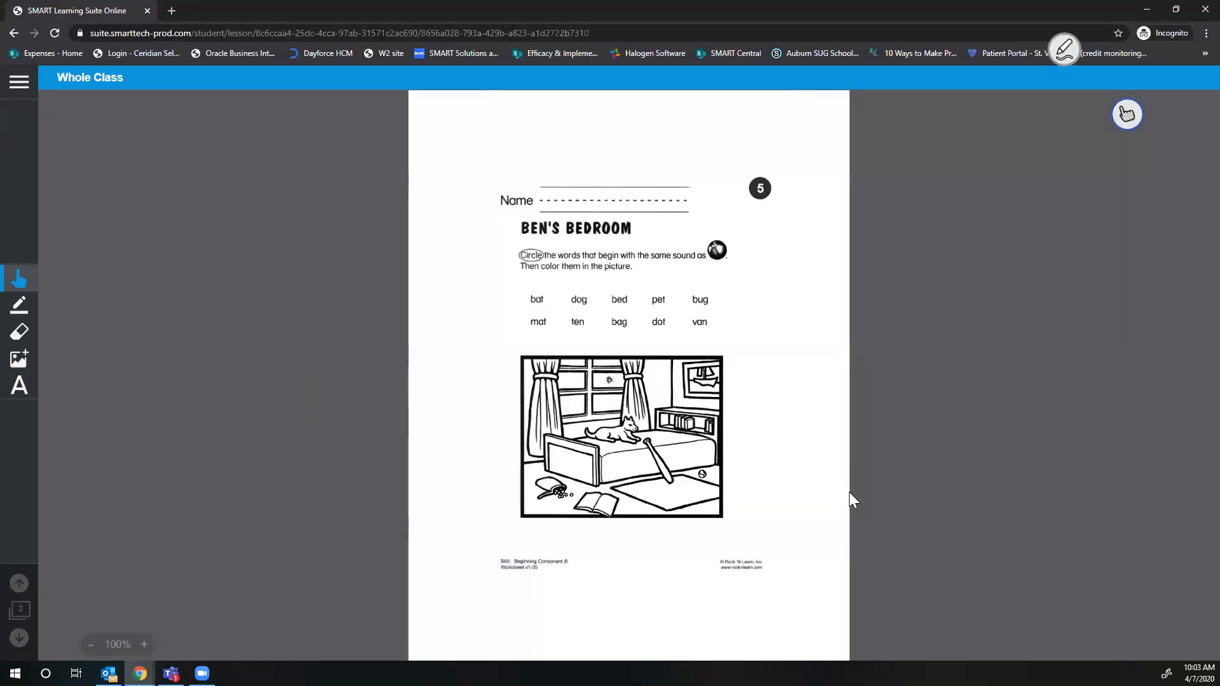
pyautogui.click(19, 305)
pyautogui.click(87, 319)
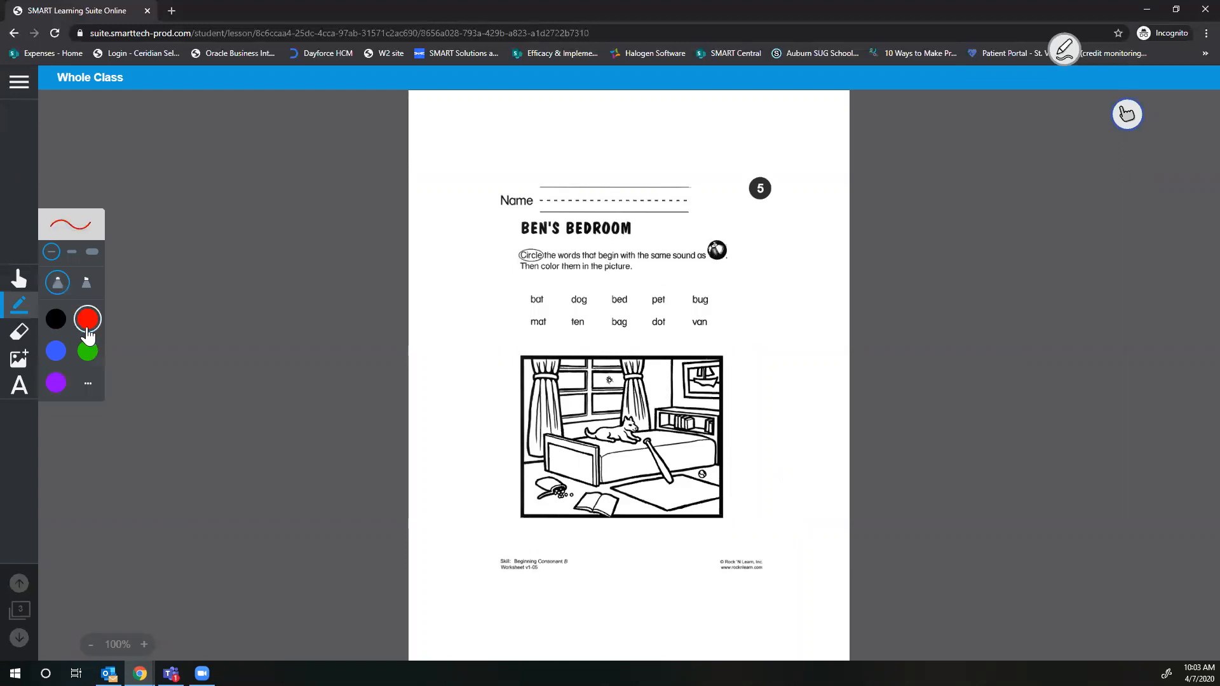
pyautogui.moveTo(602, 287)
pyautogui.mouseDown()
pyautogui.moveTo(532, 311)
pyautogui.moveTo(495, 354)
pyautogui.moveTo(525, 314)
pyautogui.moveTo(508, 311)
pyautogui.mouseUp()
# - Erase part of the red strokes over the worksheet's word list and try the image and text tools
pyautogui.click(26, 341)
pyautogui.moveTo(610, 286)
pyautogui.mouseDown()
pyautogui.moveTo(534, 311)
pyautogui.moveTo(493, 349)
pyautogui.moveTo(488, 337)
pyautogui.mouseUp()
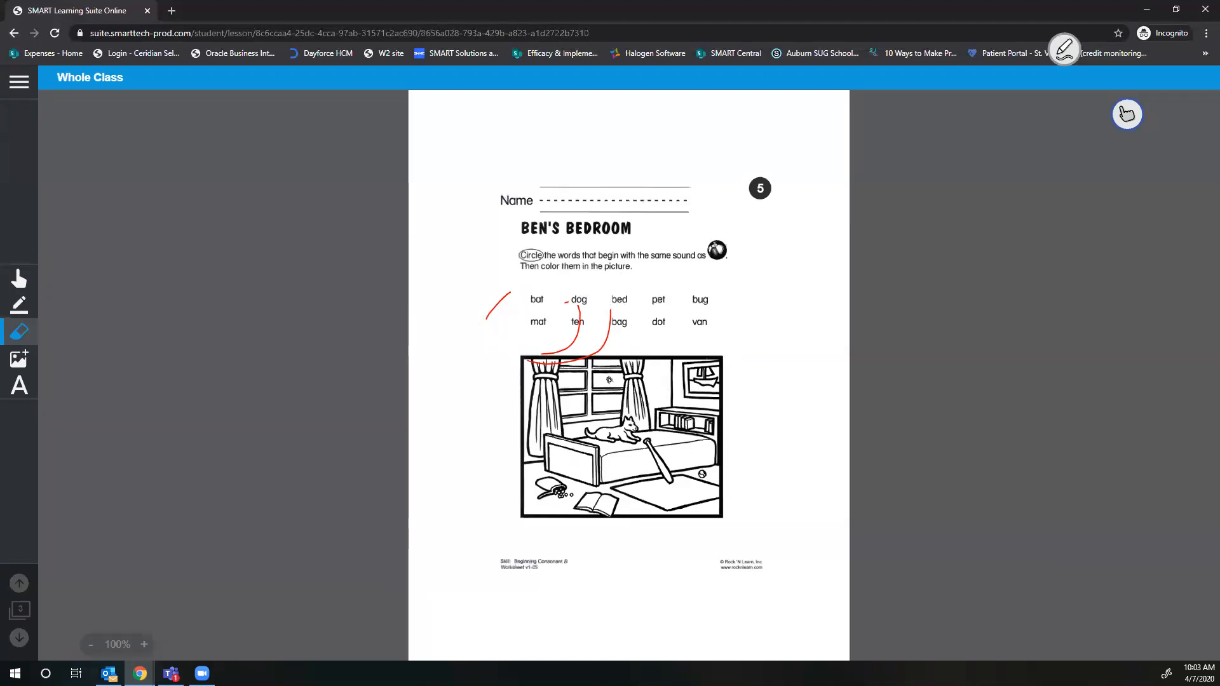
pyautogui.click(19, 359)
pyautogui.click(19, 390)
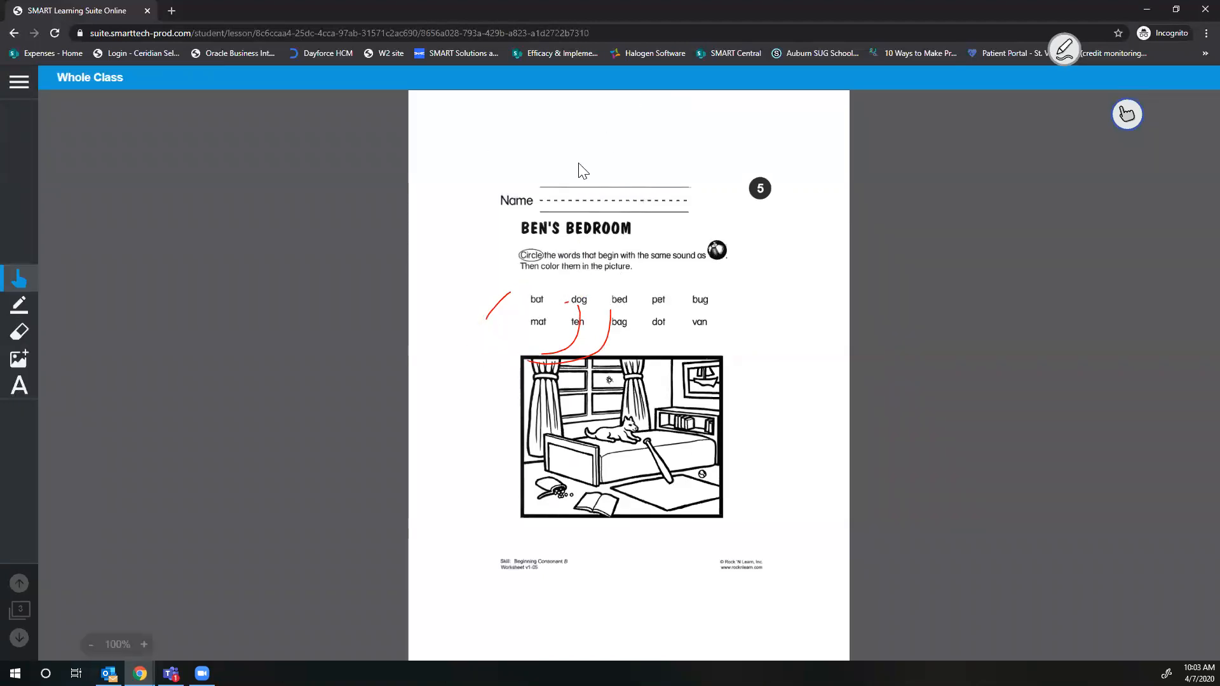
# - Add a text box with the student's first name above the Name line on the Ben's Bedroom worksheet
pyautogui.click(19, 385)
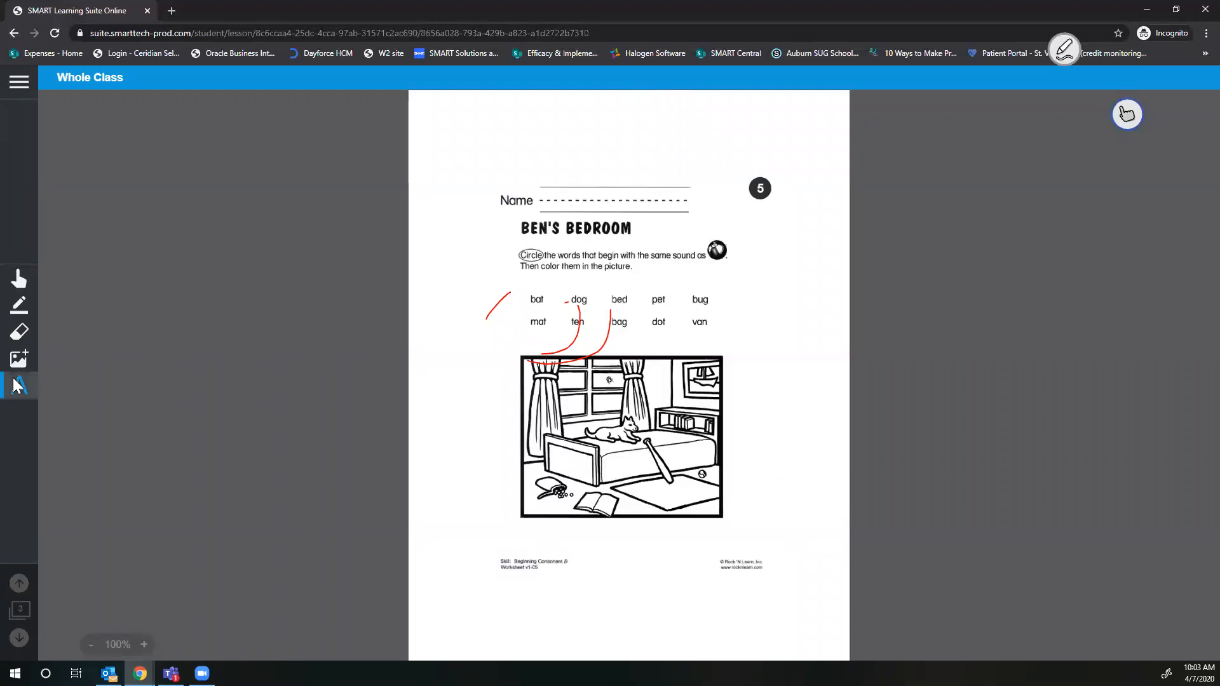
pyautogui.click(579, 172)
pyautogui.write('christy')
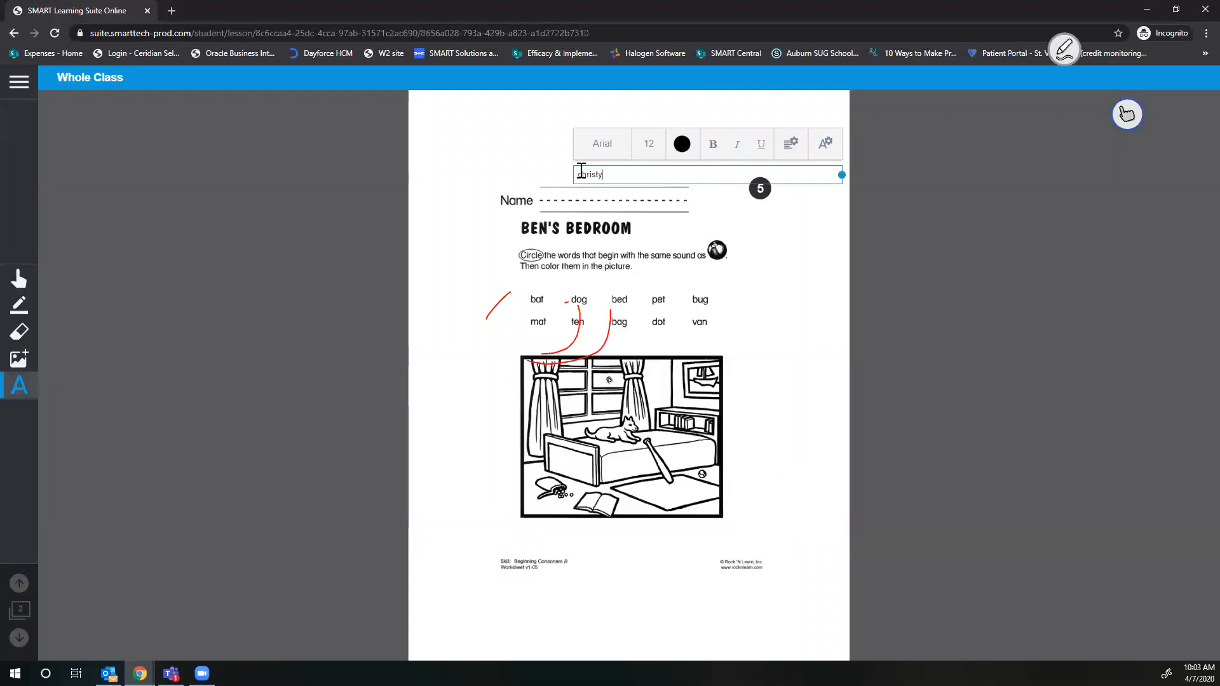
pyautogui.click(800, 432)
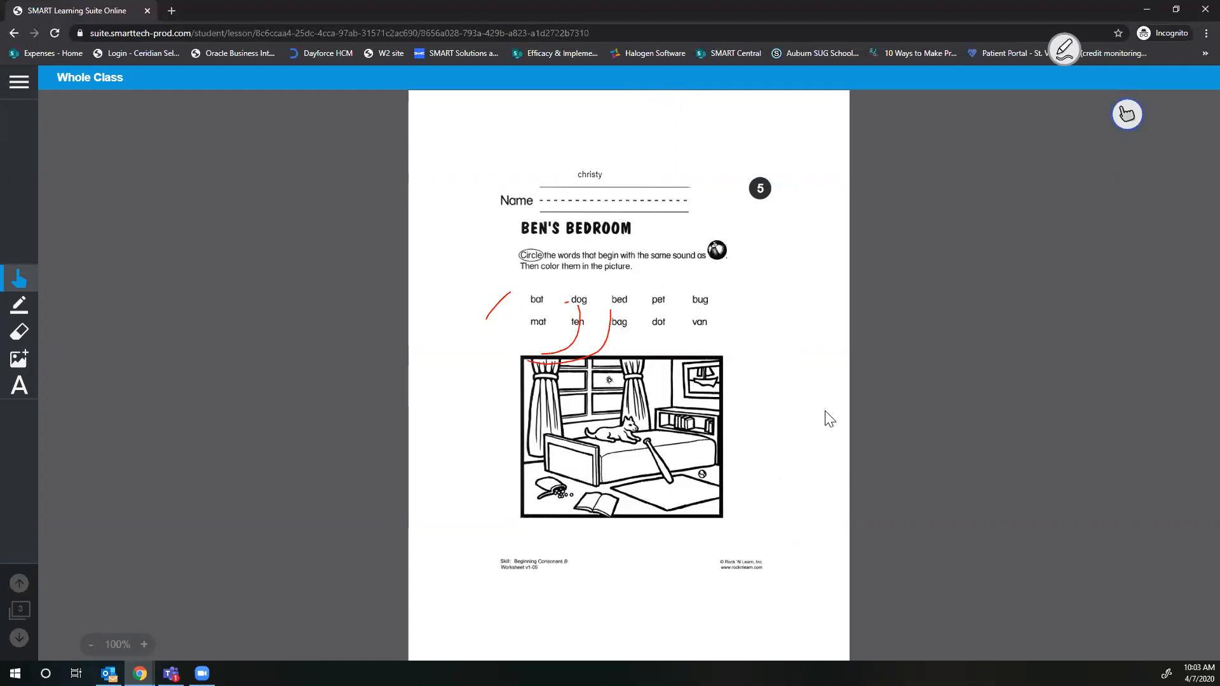
# - From the teacher's window, advance to the Response page and start the activity for the class
pyautogui.moveTo(140, 674)
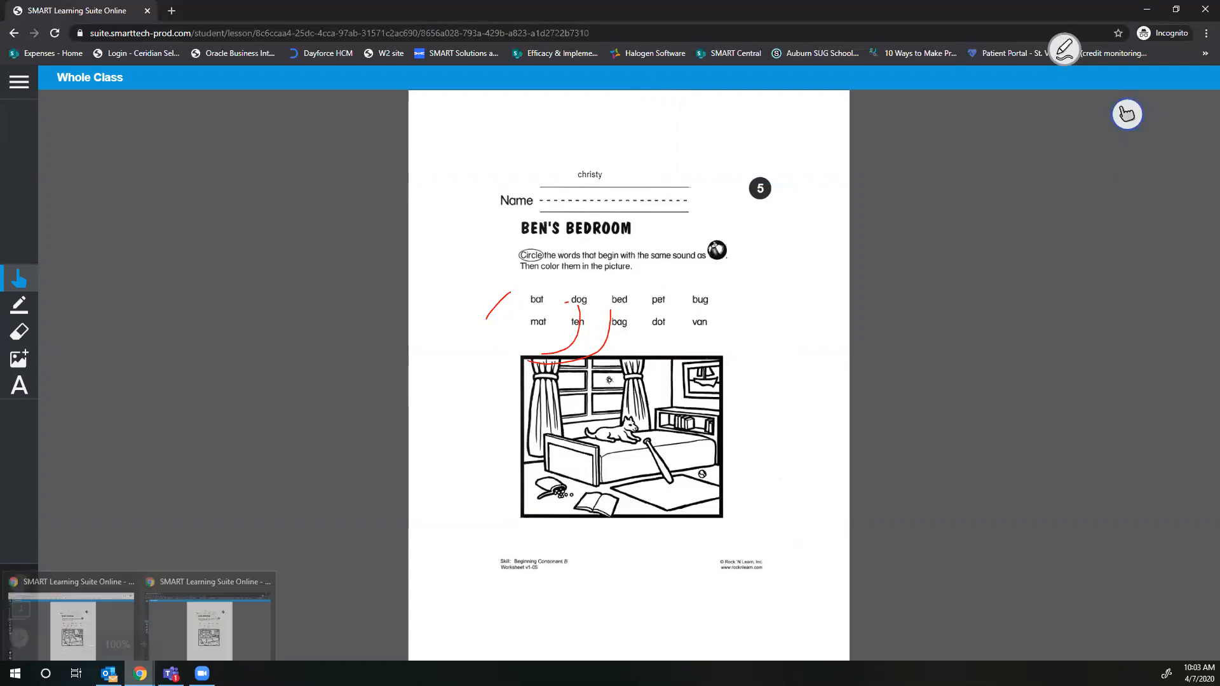
pyautogui.click(114, 642)
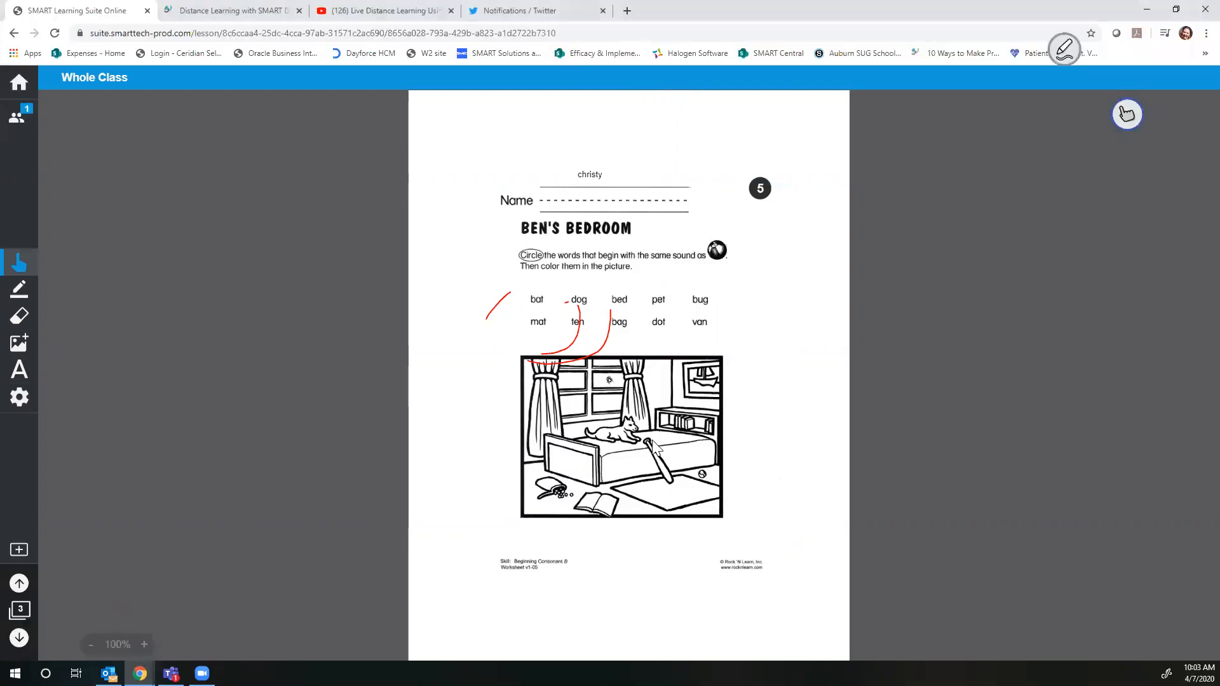
pyautogui.click(19, 637)
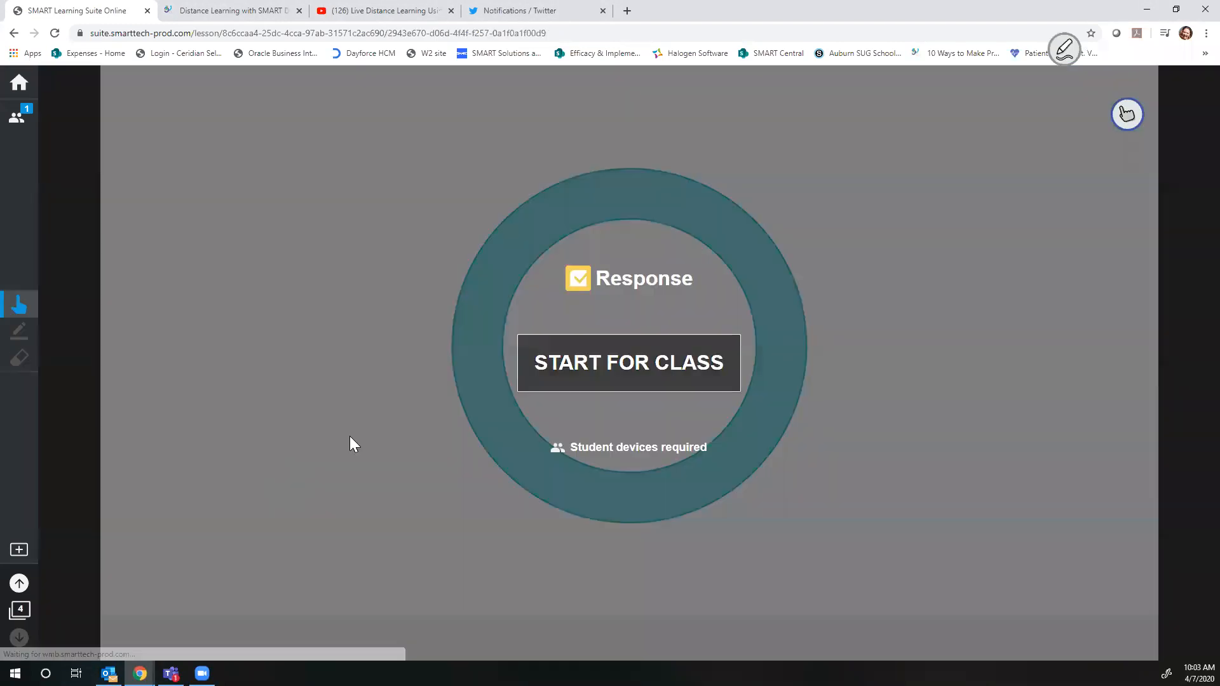
pyautogui.click(642, 367)
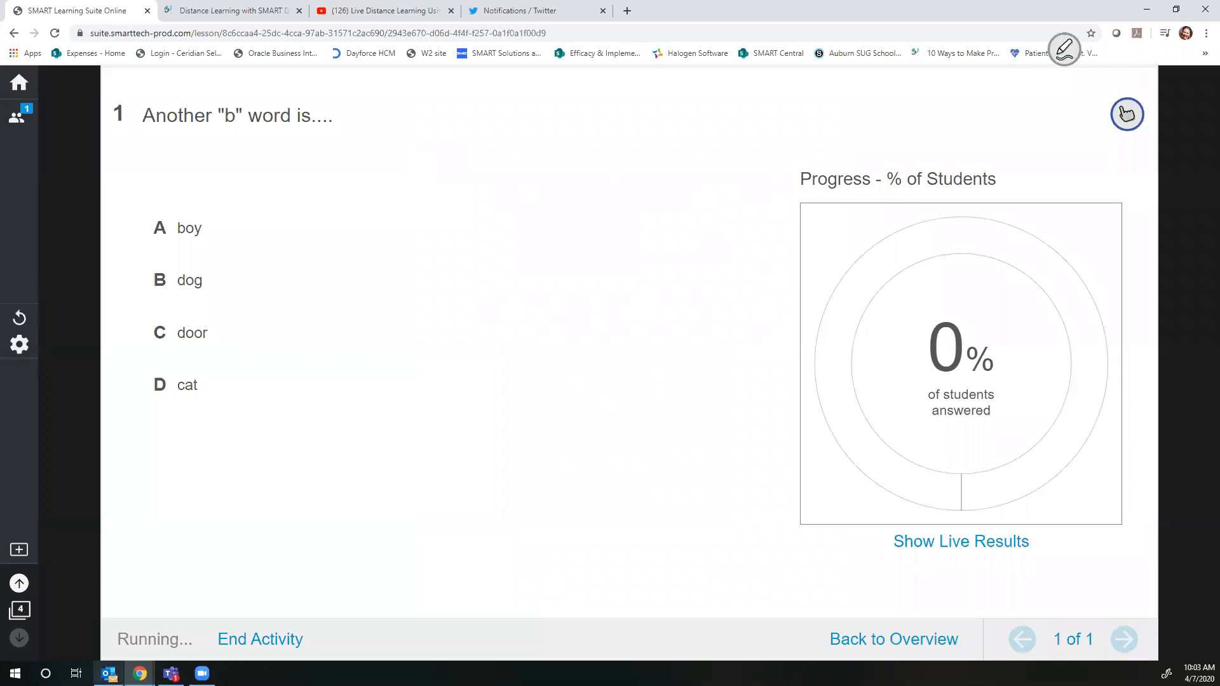
# - In the student's window, answer the "b" word question with A, boy, and submit all answers
pyautogui.moveTo(140, 673)
pyautogui.click(189, 637)
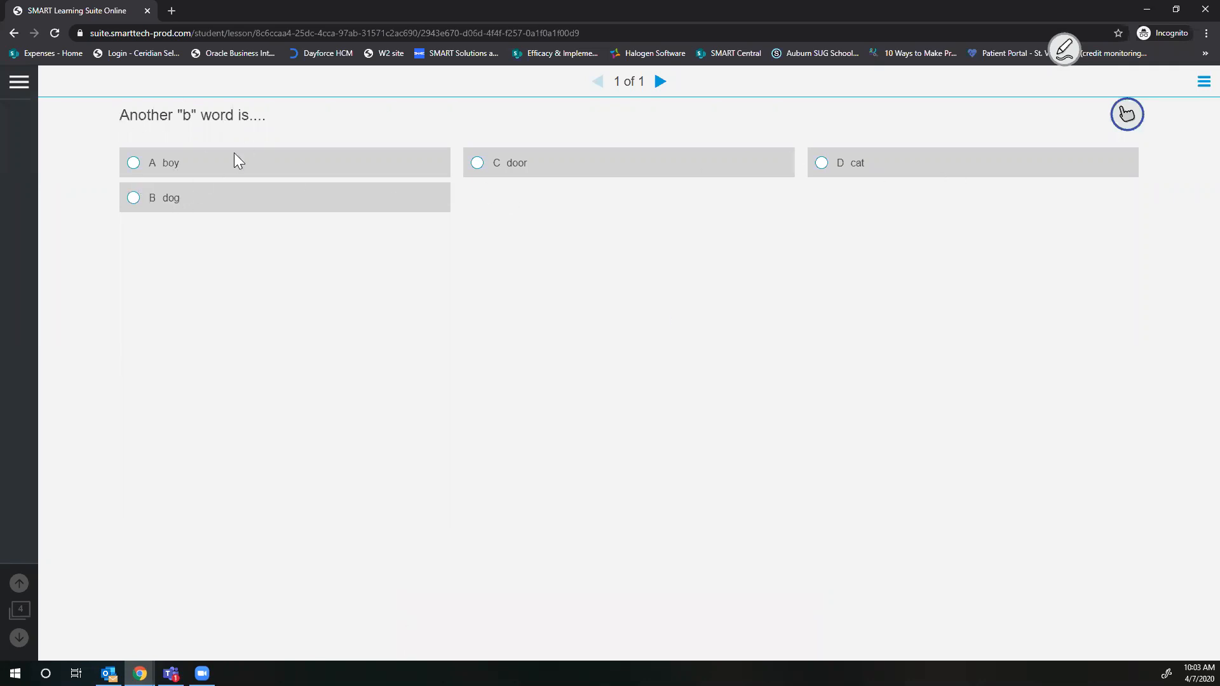
pyautogui.click(200, 162)
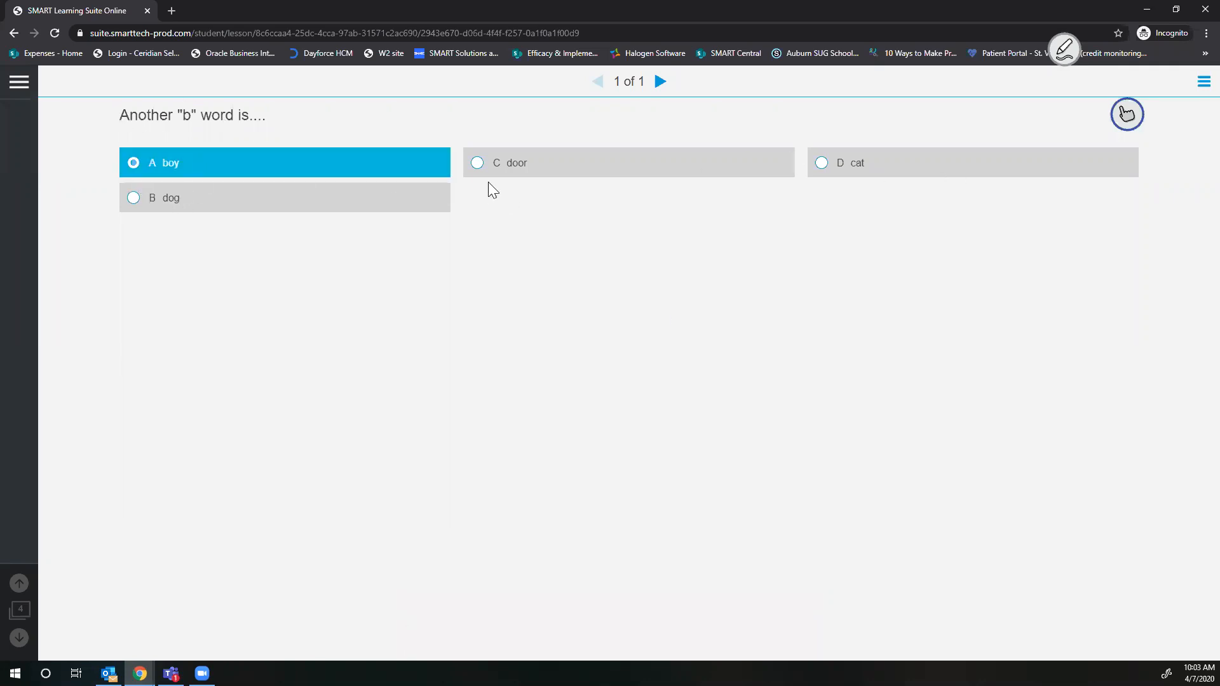
pyautogui.click(659, 85)
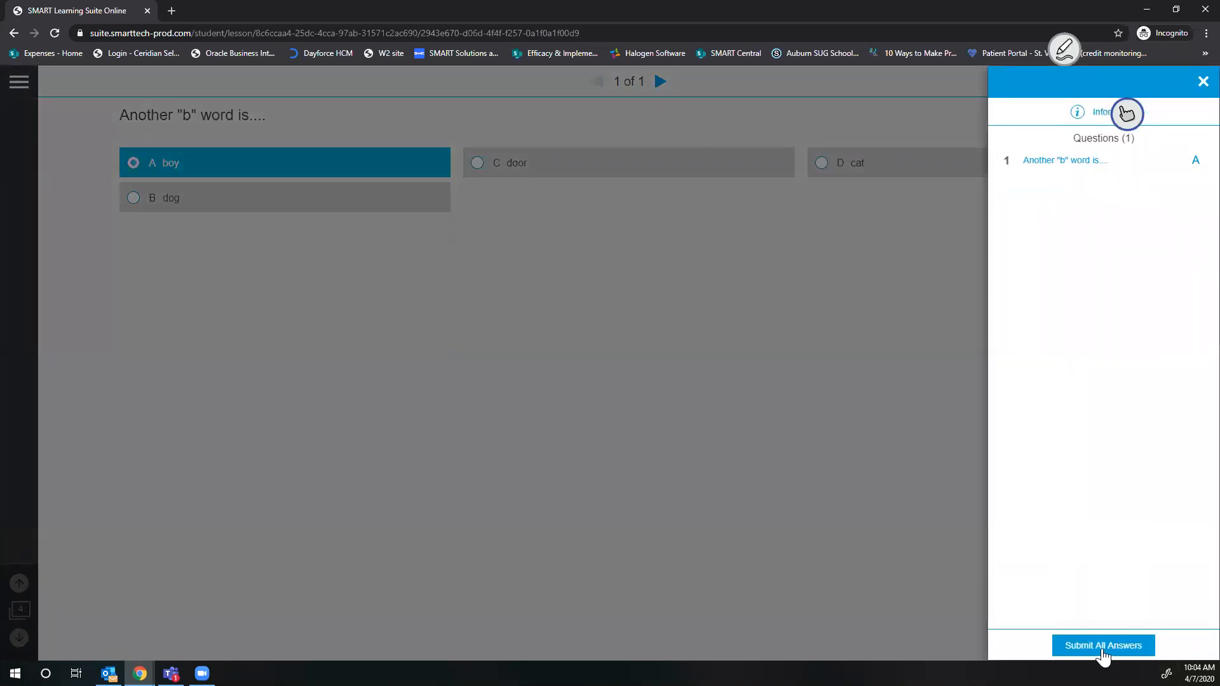
pyautogui.click(1103, 646)
pyautogui.click(761, 211)
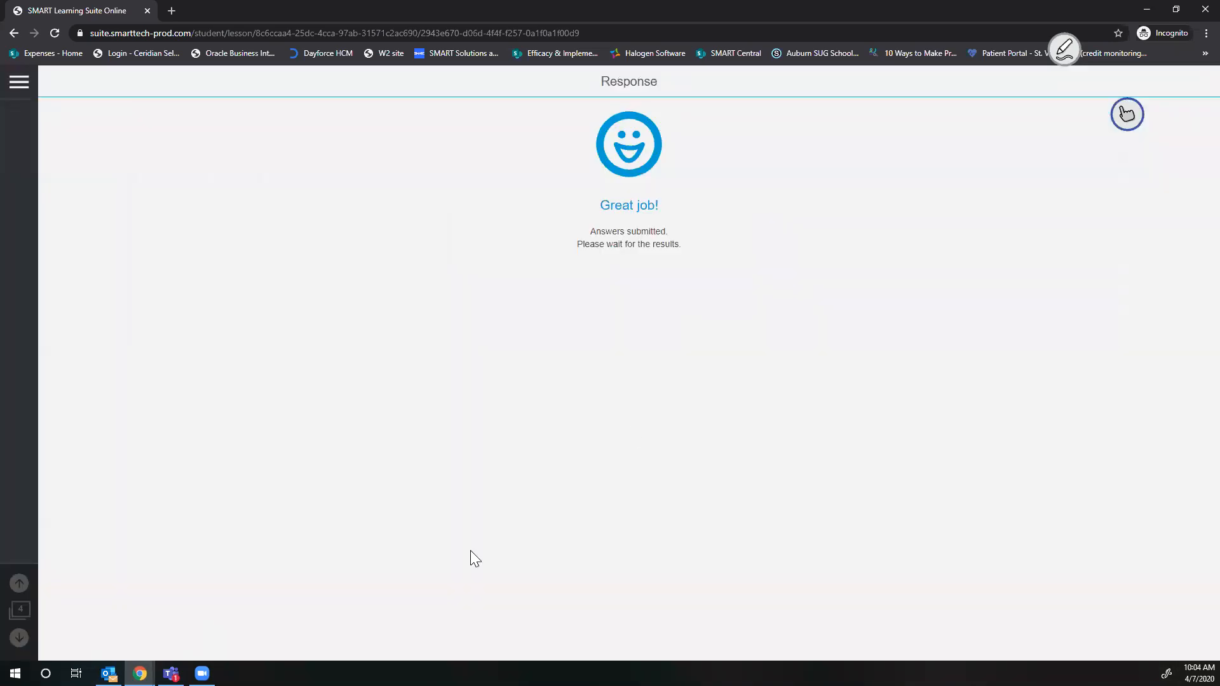
# - From the teacher's window, end the Response activity to review the student contributions, and end the review
pyautogui.moveTo(140, 674)
pyautogui.click(190, 616)
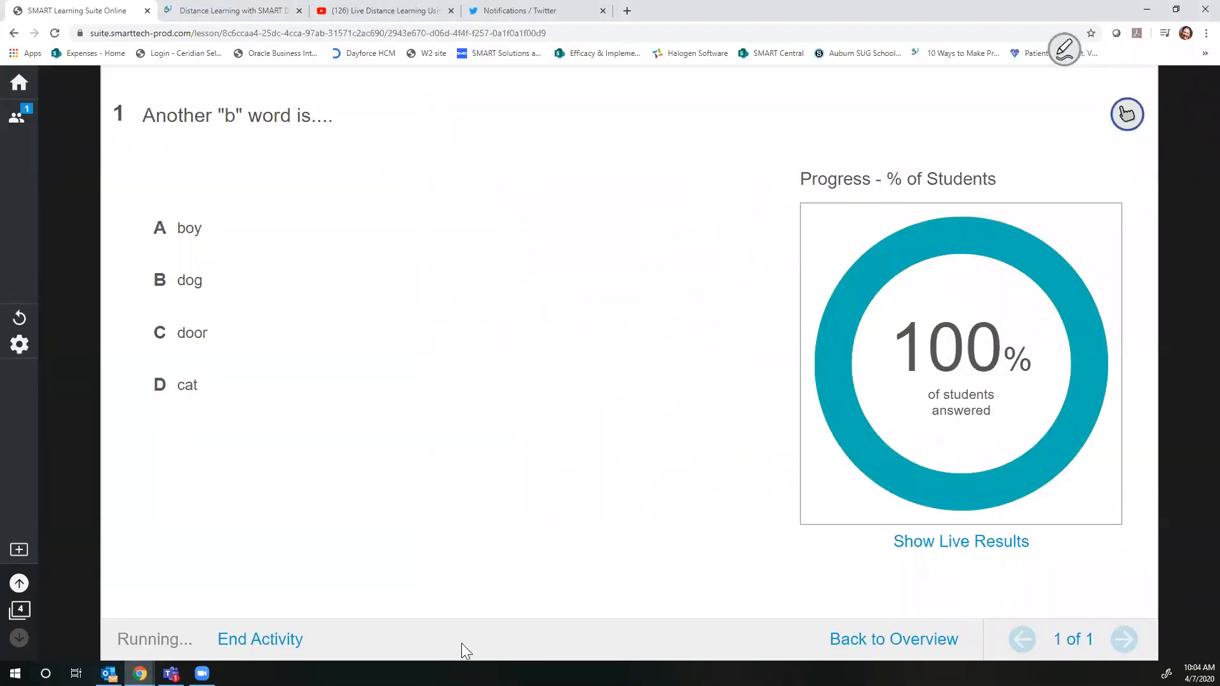
pyautogui.click(267, 640)
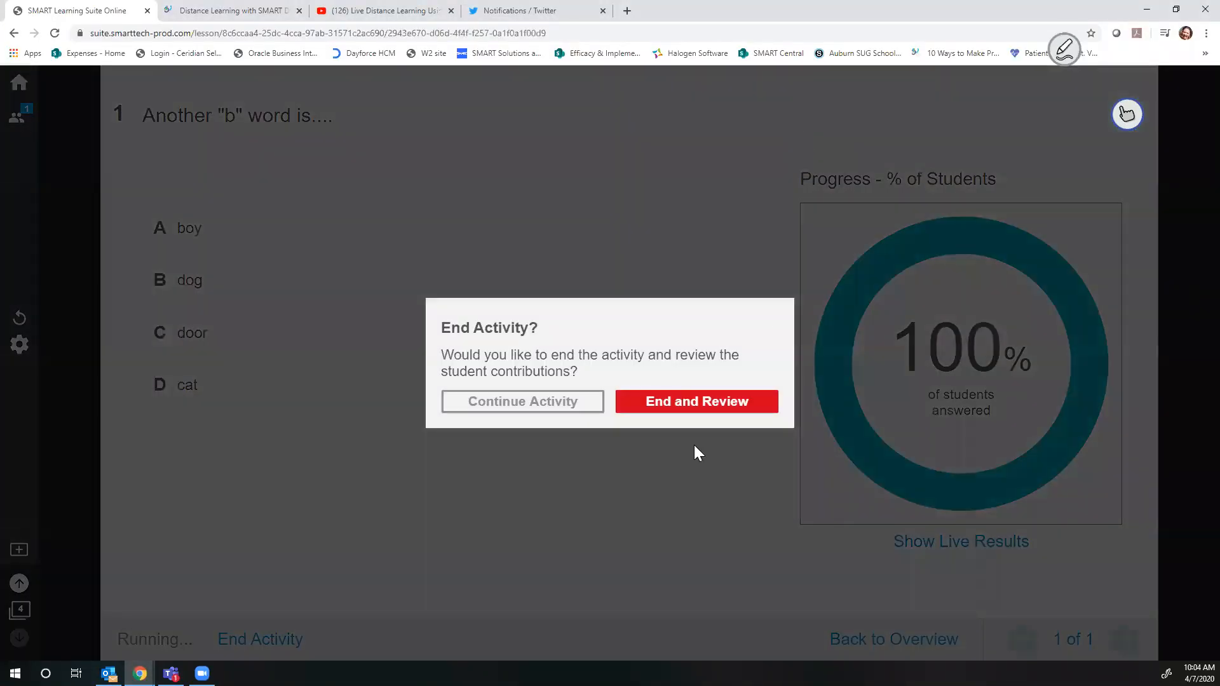
pyautogui.click(675, 404)
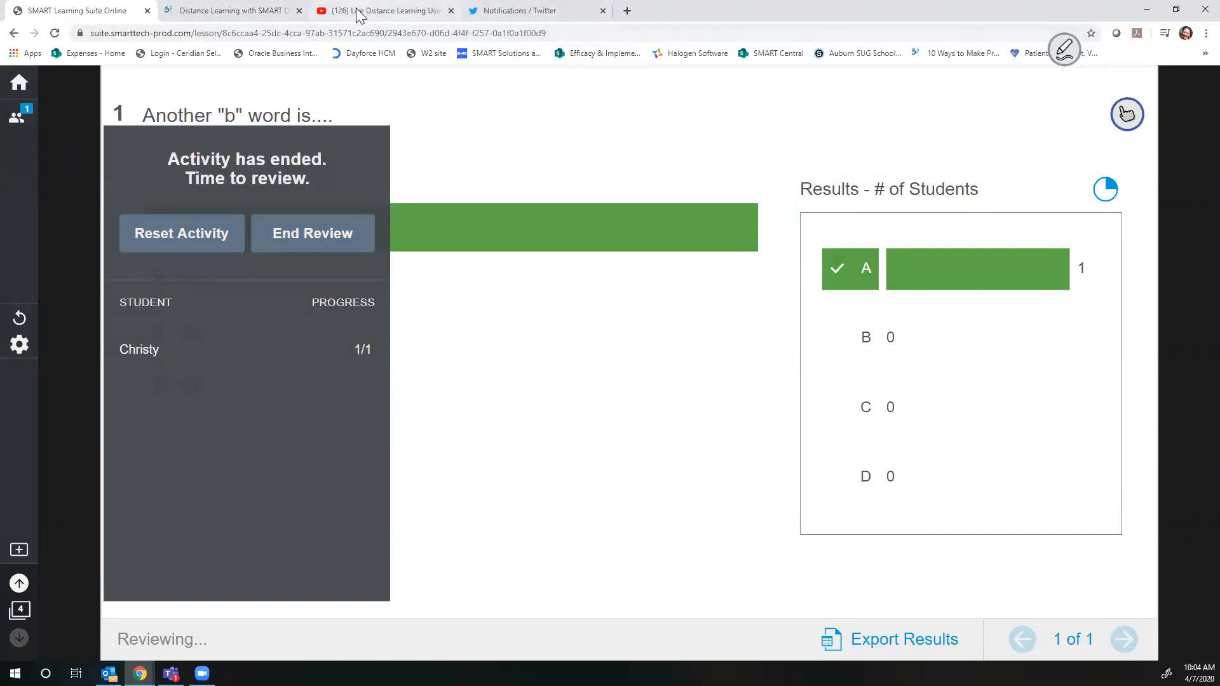
pyautogui.click(279, 235)
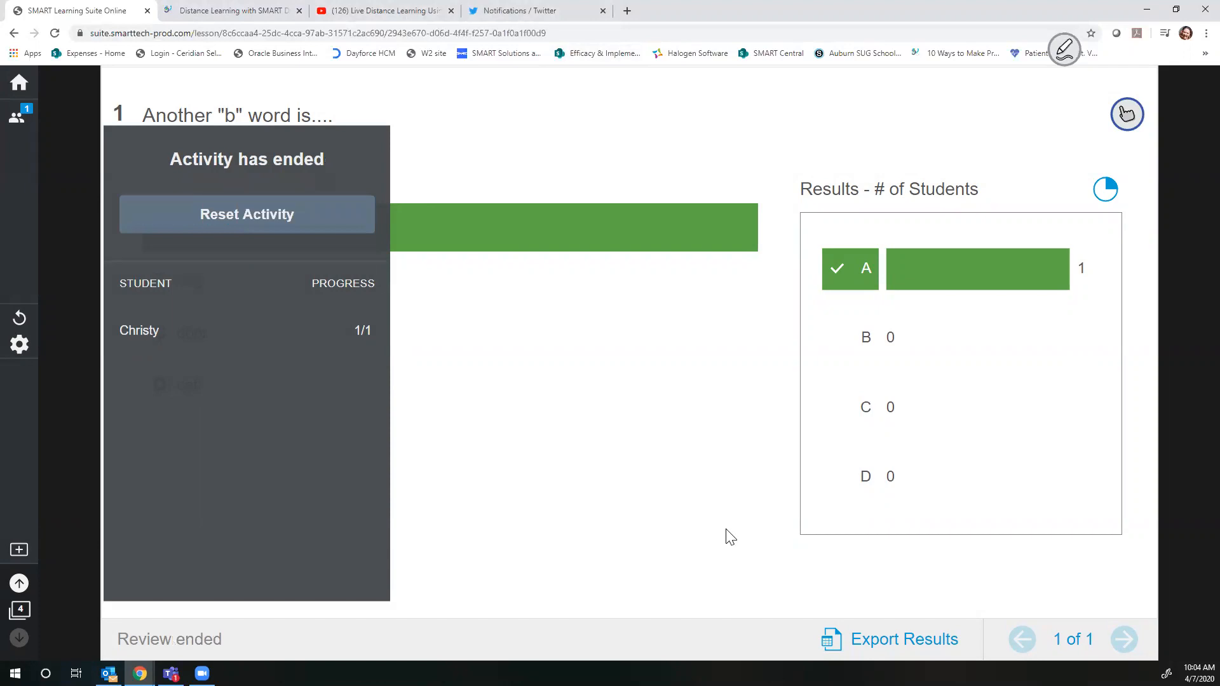